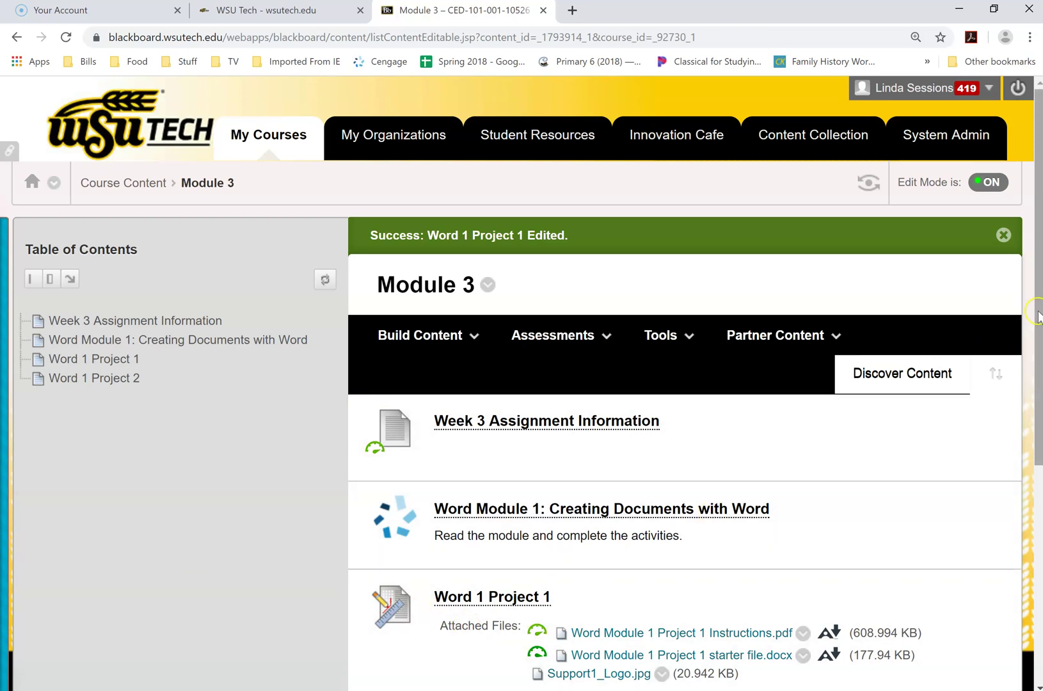
- Open the Word 1 Project 1 assignment in Module 3 and open its Word Module 1 Project 1 Instructions PDF
scroll(1038, 317, down, 3)
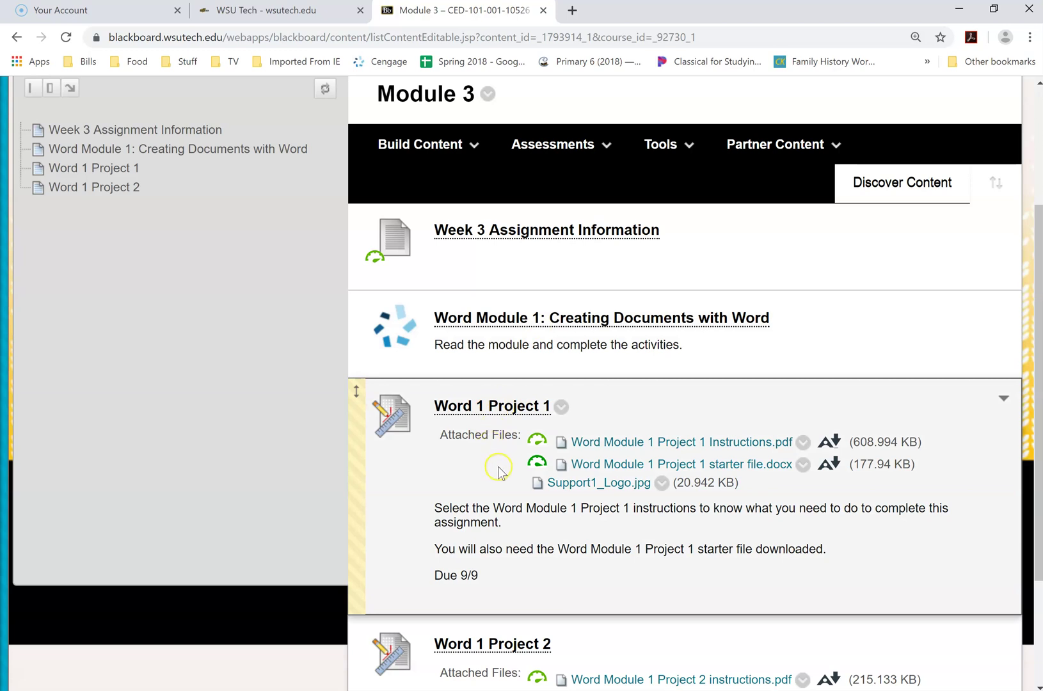
click(472, 410)
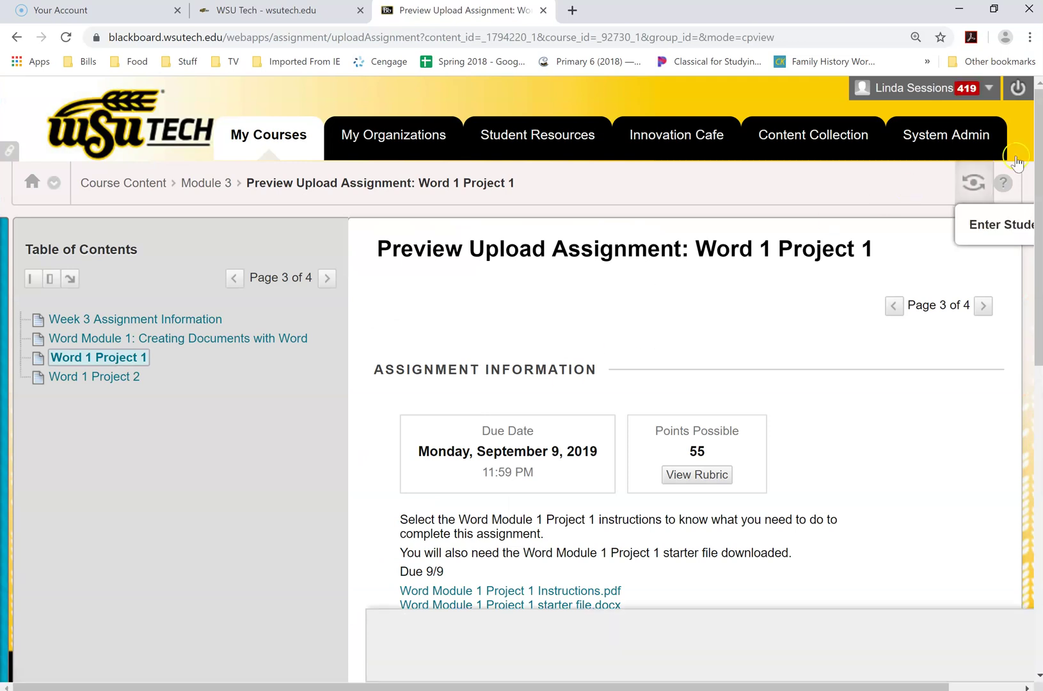
drag(1038, 174, 1035, 275)
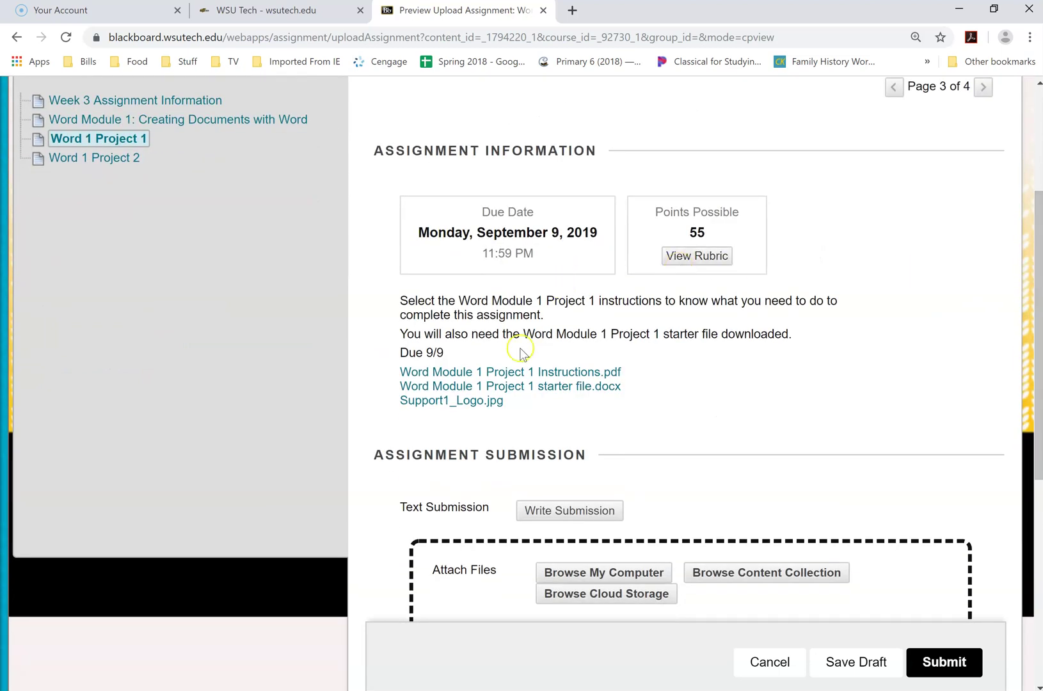
click(497, 372)
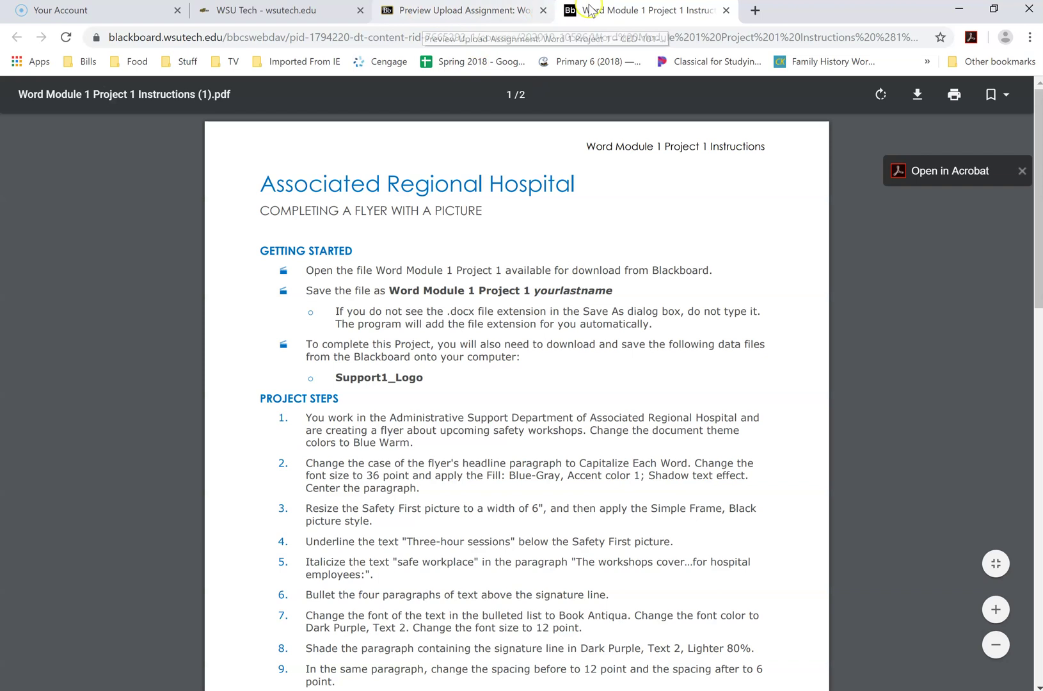
- Download the Word Module 1 Project 1 starter file and open Support1_Logo.jpg from the assignment page, then return to the assignment
click(483, 10)
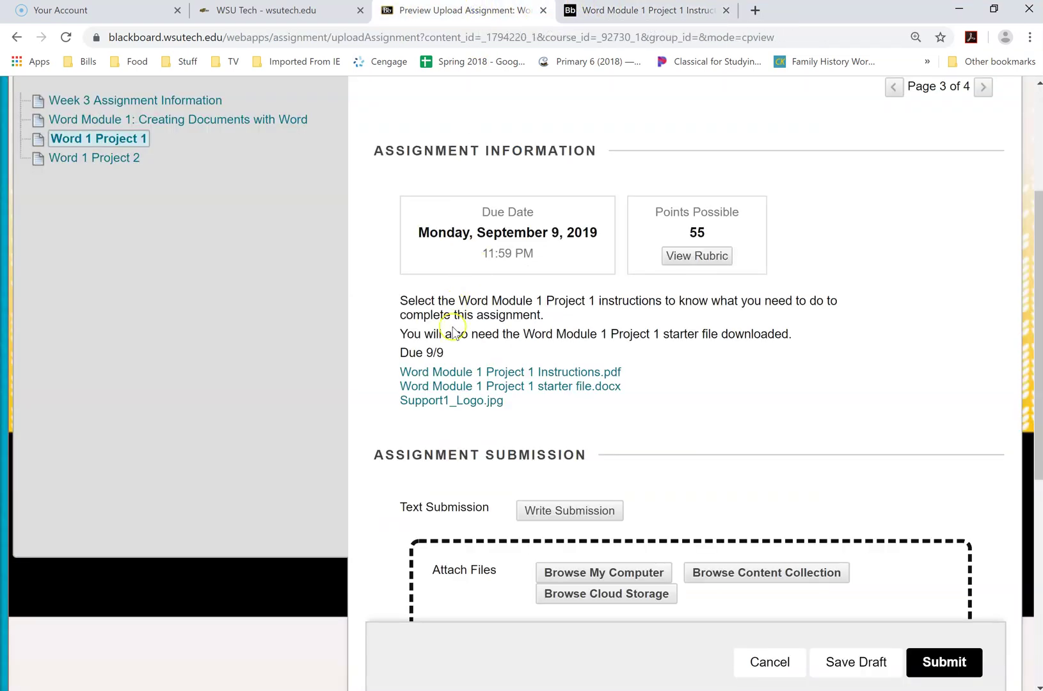
click(511, 390)
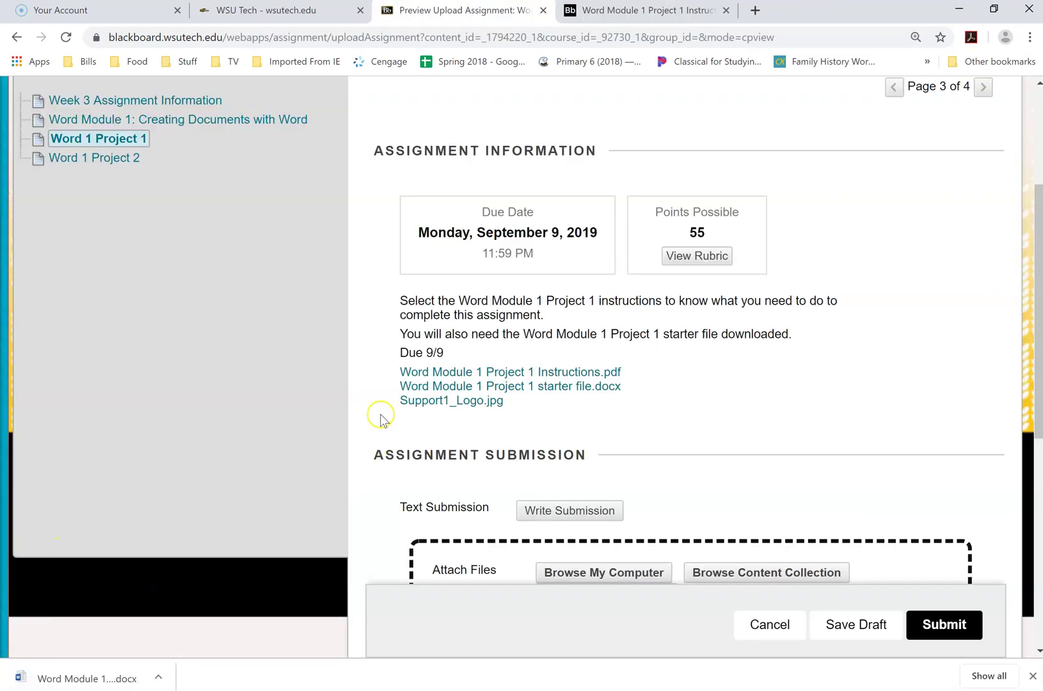
click(465, 401)
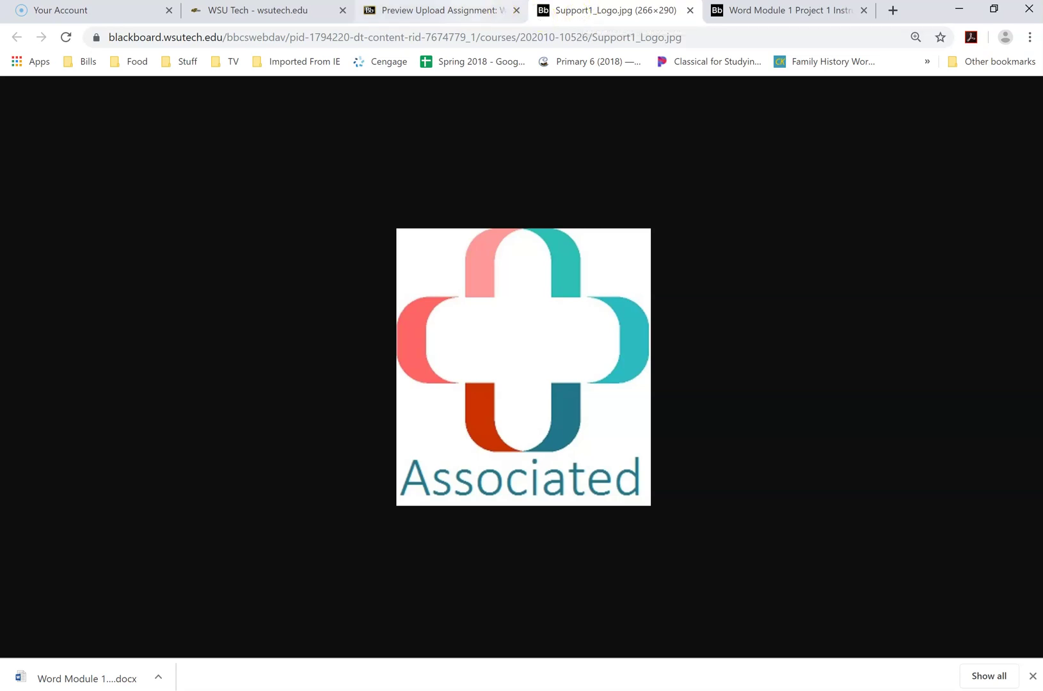
click(428, 17)
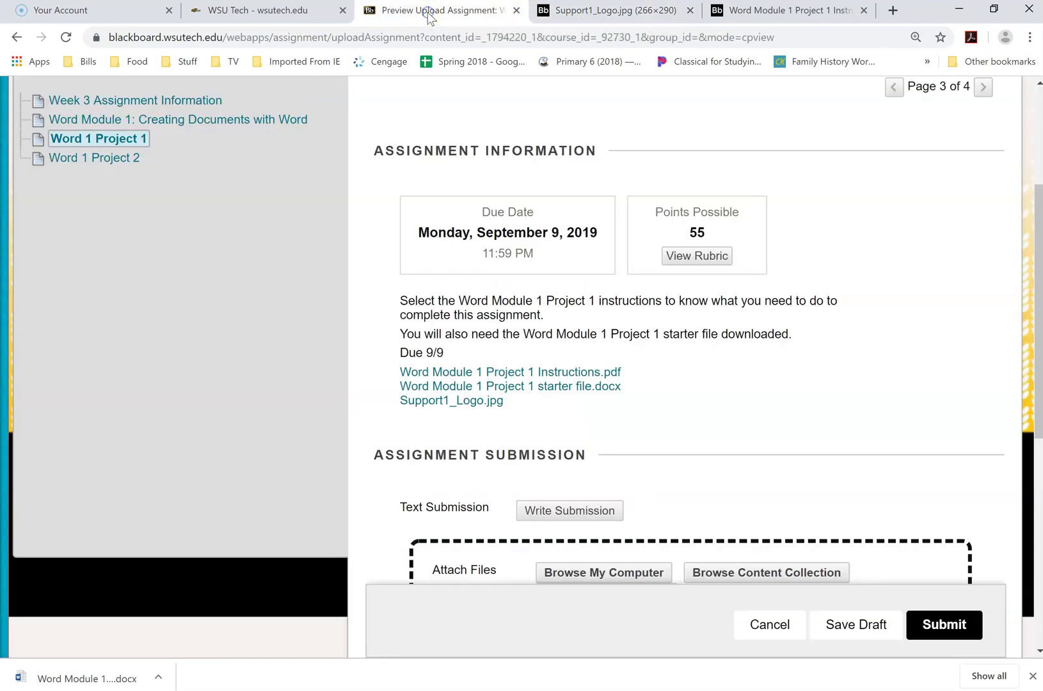
- Separate the instructions PDF into its own window, place it side by side with the Word flyer, and maximize the flyer's window
click(797, 12)
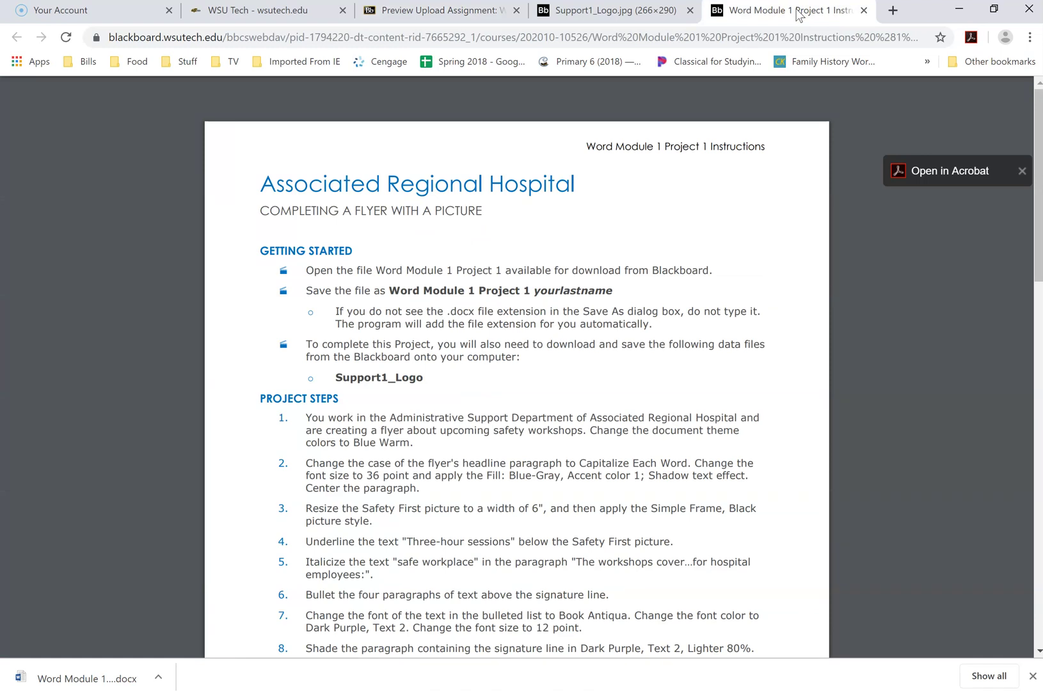
click(767, 13)
drag(752, 9, 186, 2)
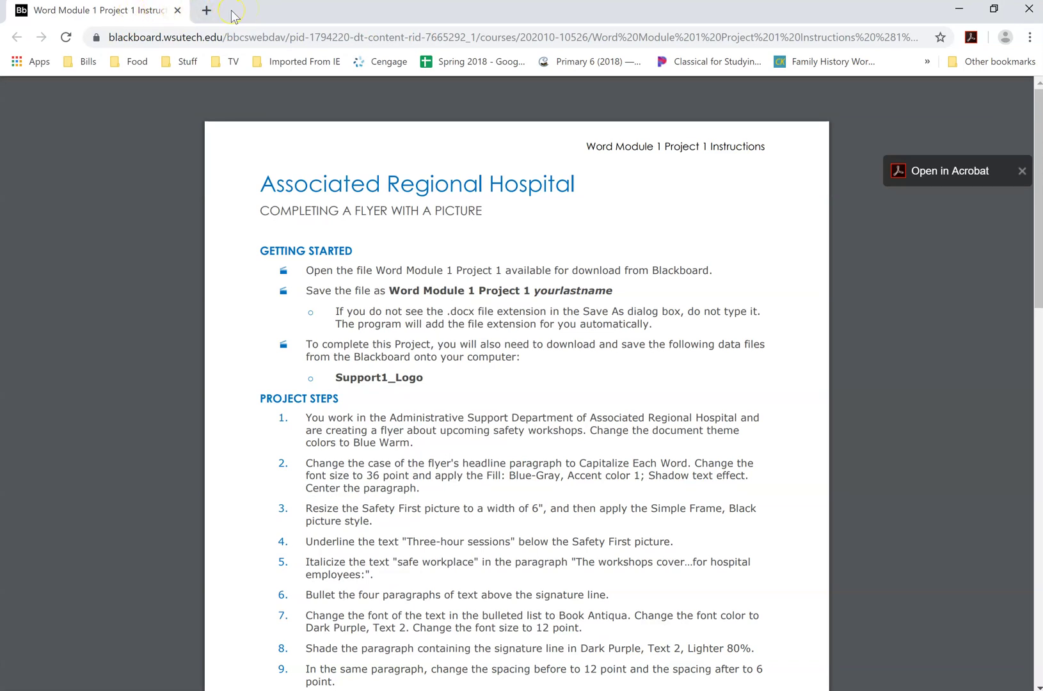
drag(234, 16, 1, 122)
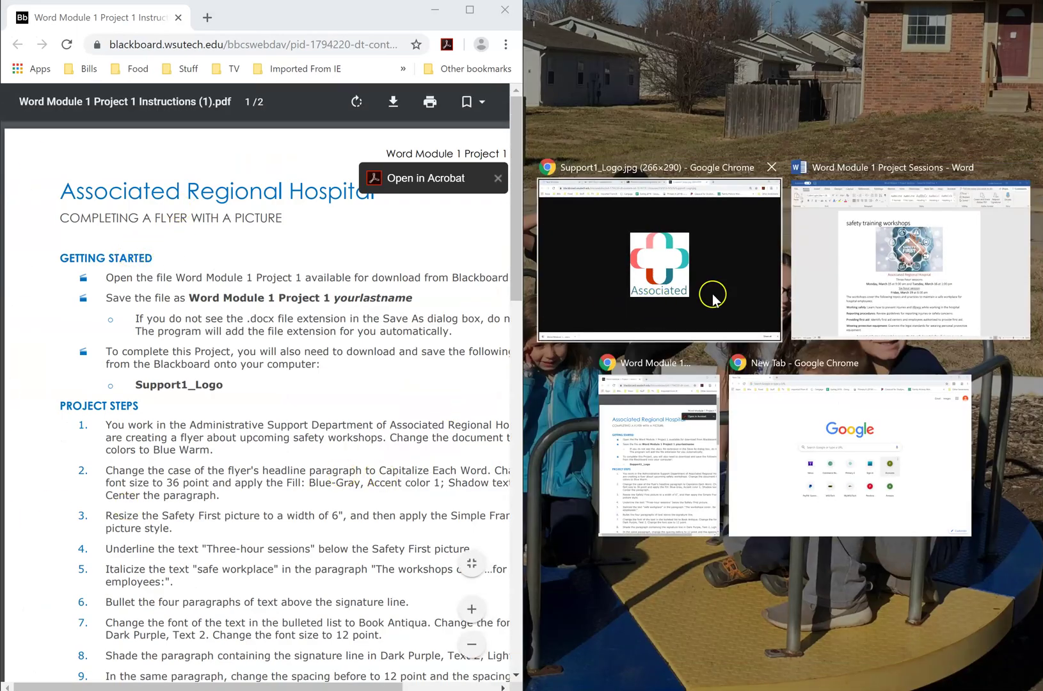
click(820, 233)
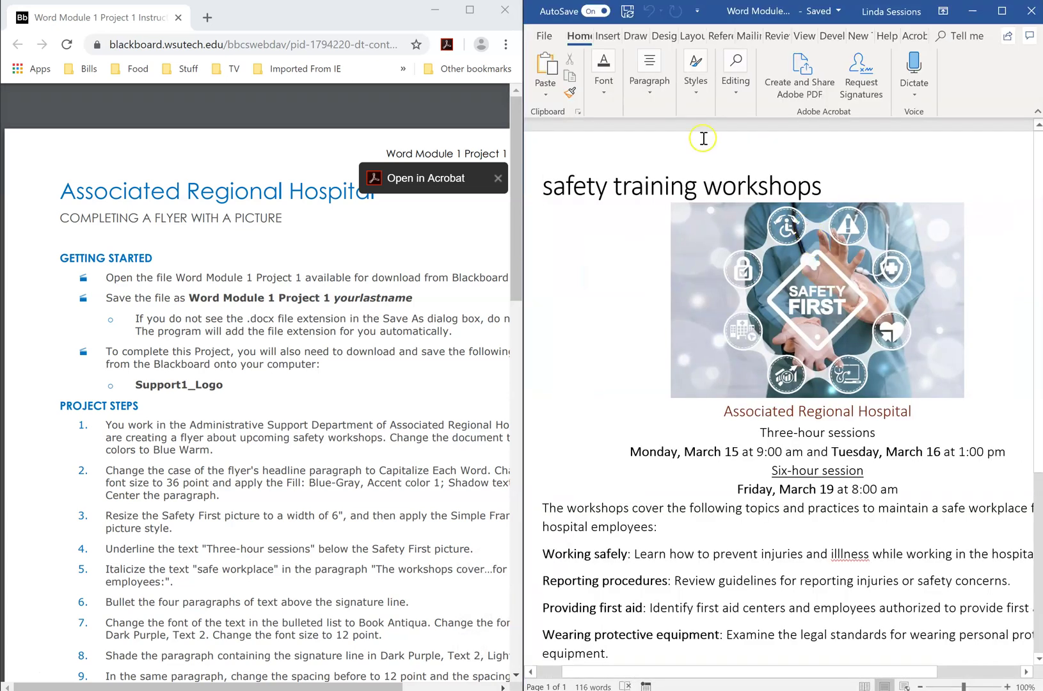
click(765, 316)
click(1002, 11)
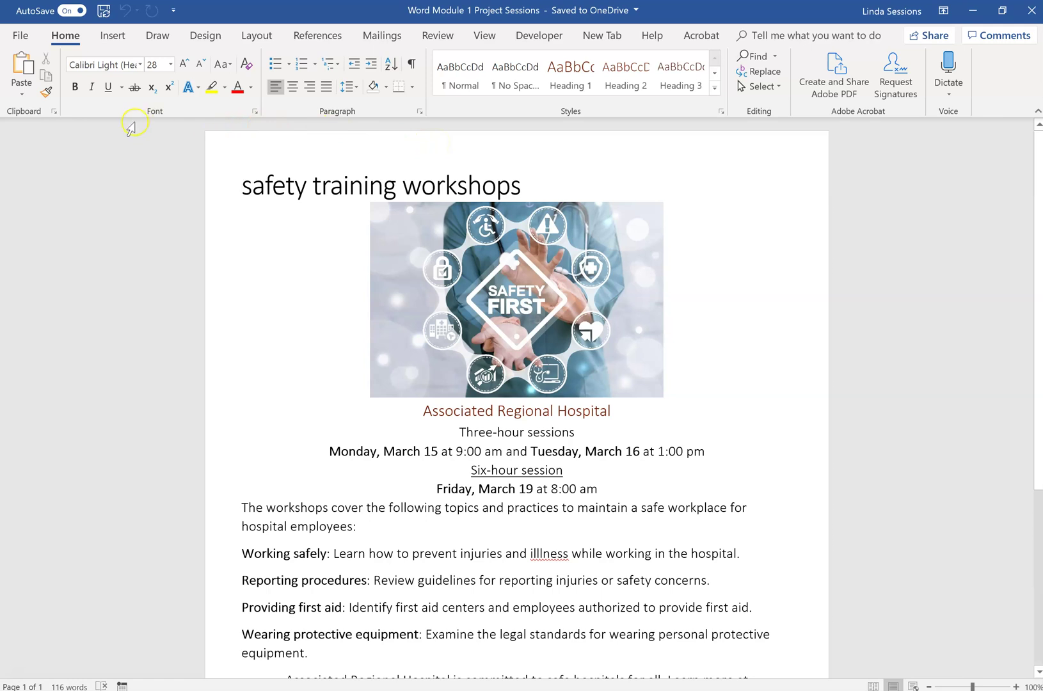
- Examine the Save a Copy page for the flyer's save location and file name, and return to the document
click(19, 35)
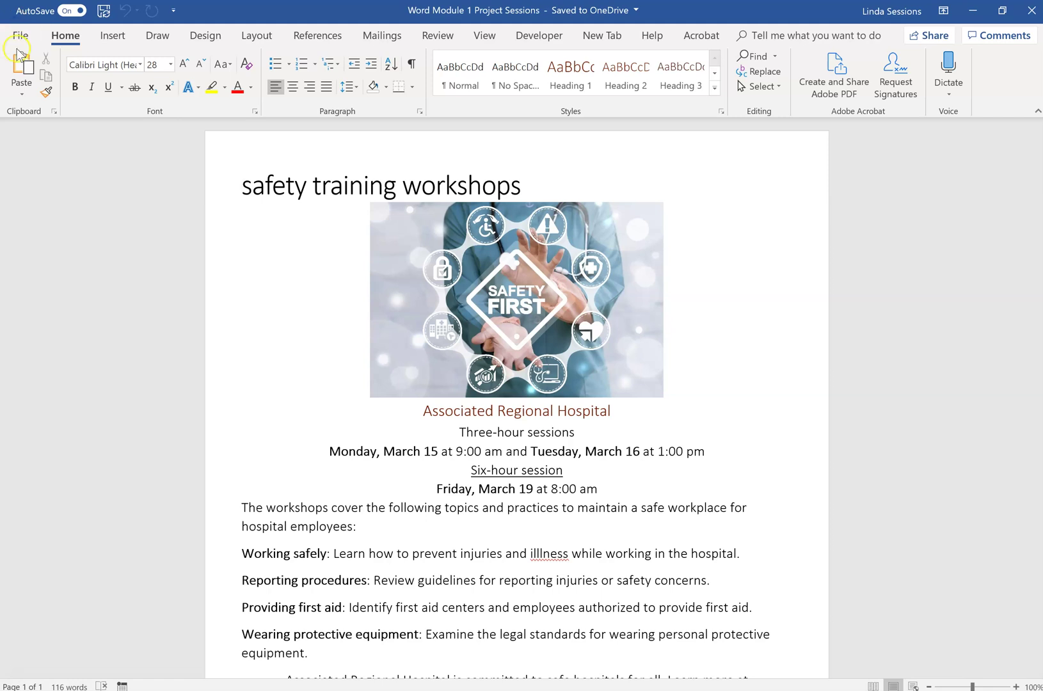
click(21, 32)
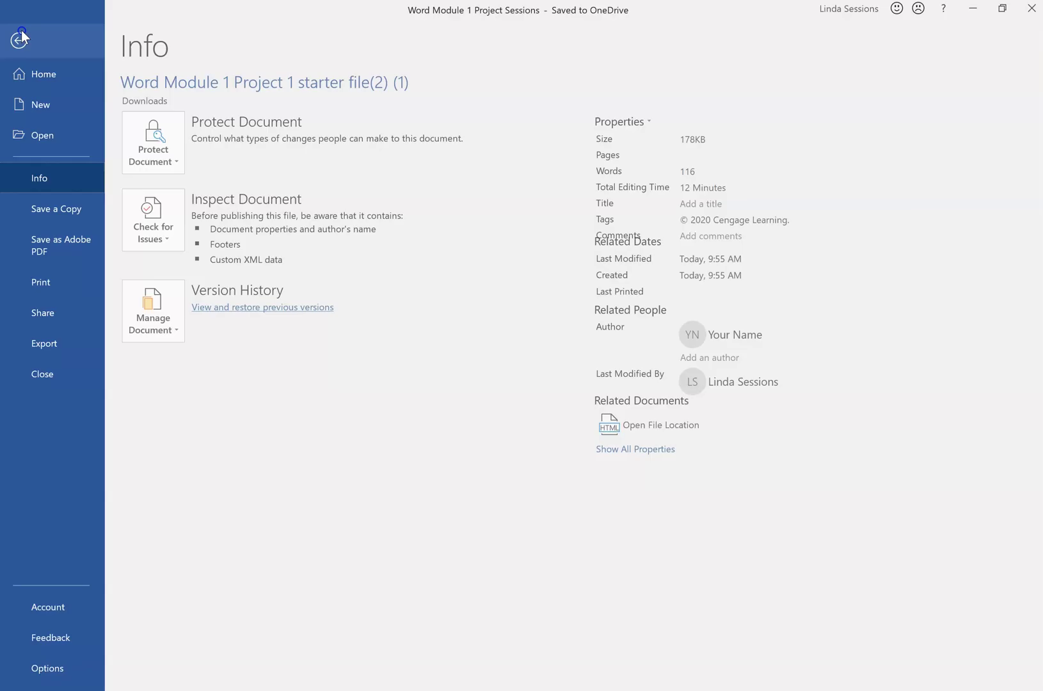
click(35, 171)
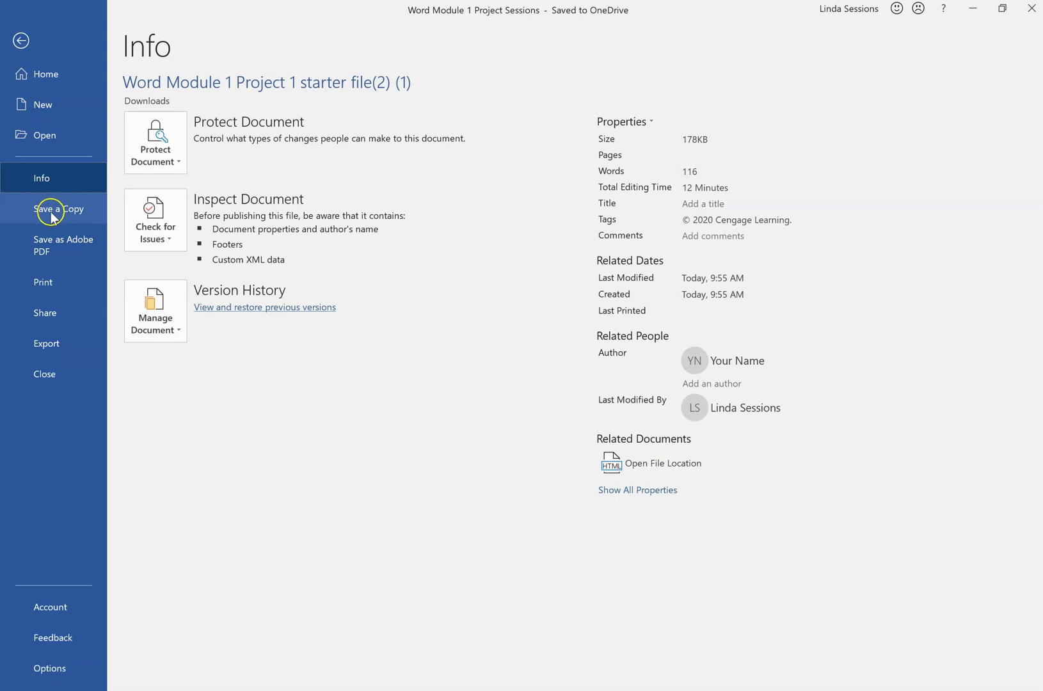
click(51, 210)
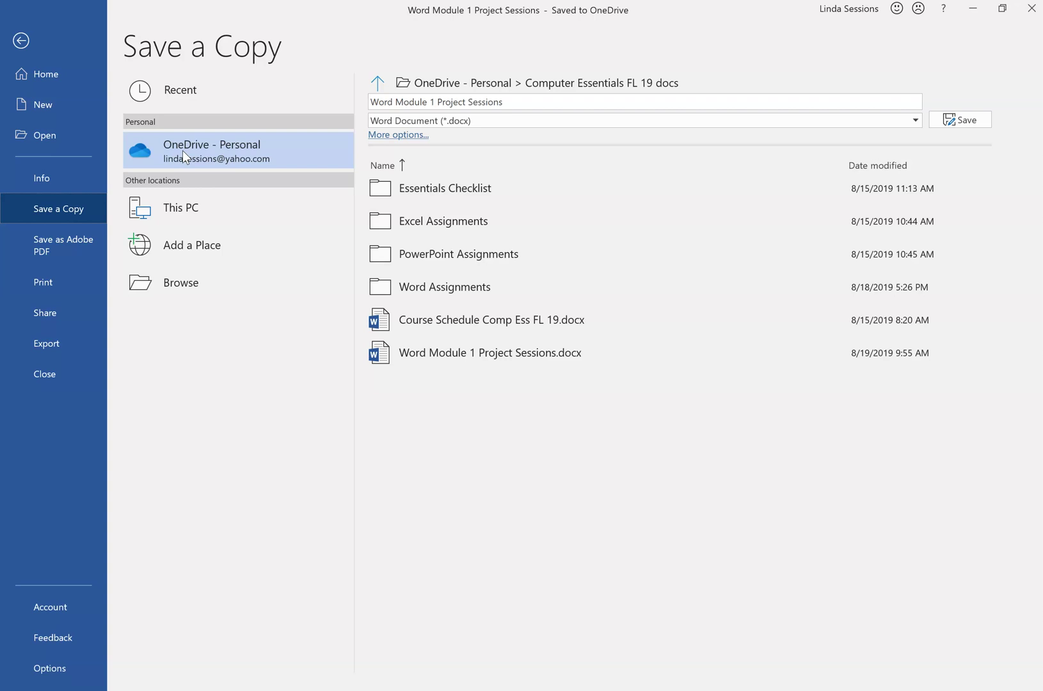
click(23, 51)
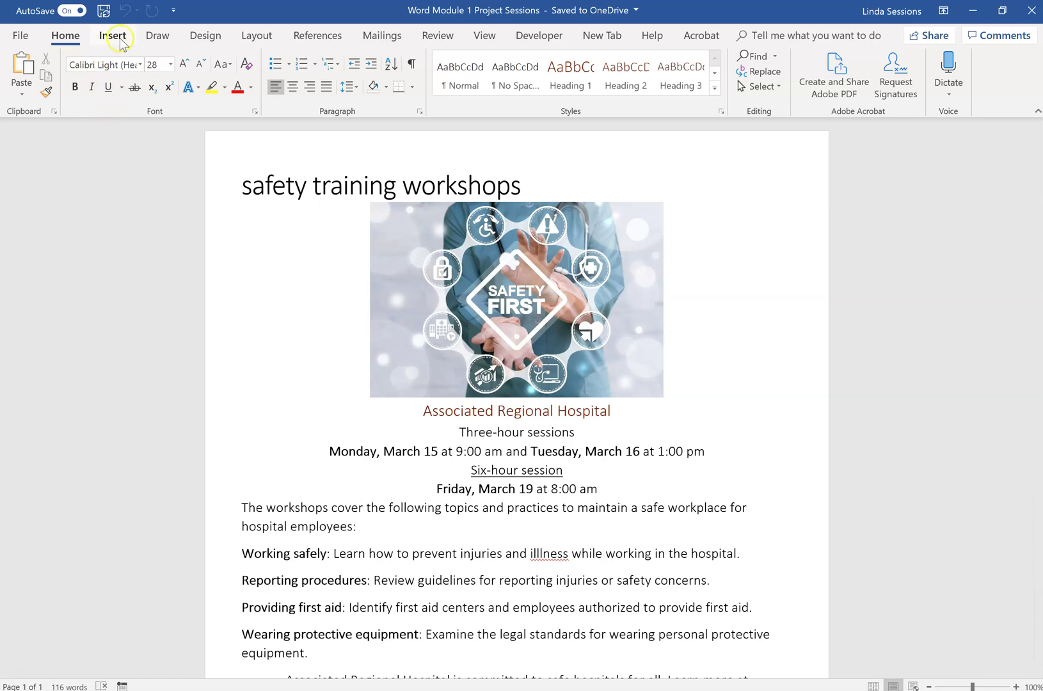
- Change the document's theme colors to Blue Warm
click(200, 37)
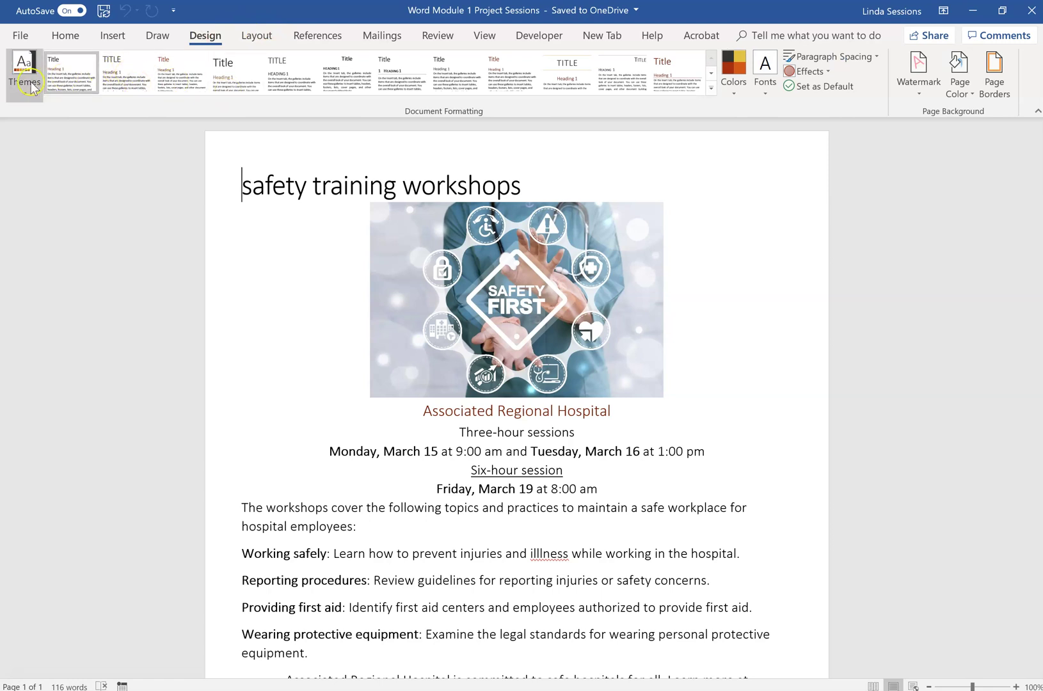
click(732, 89)
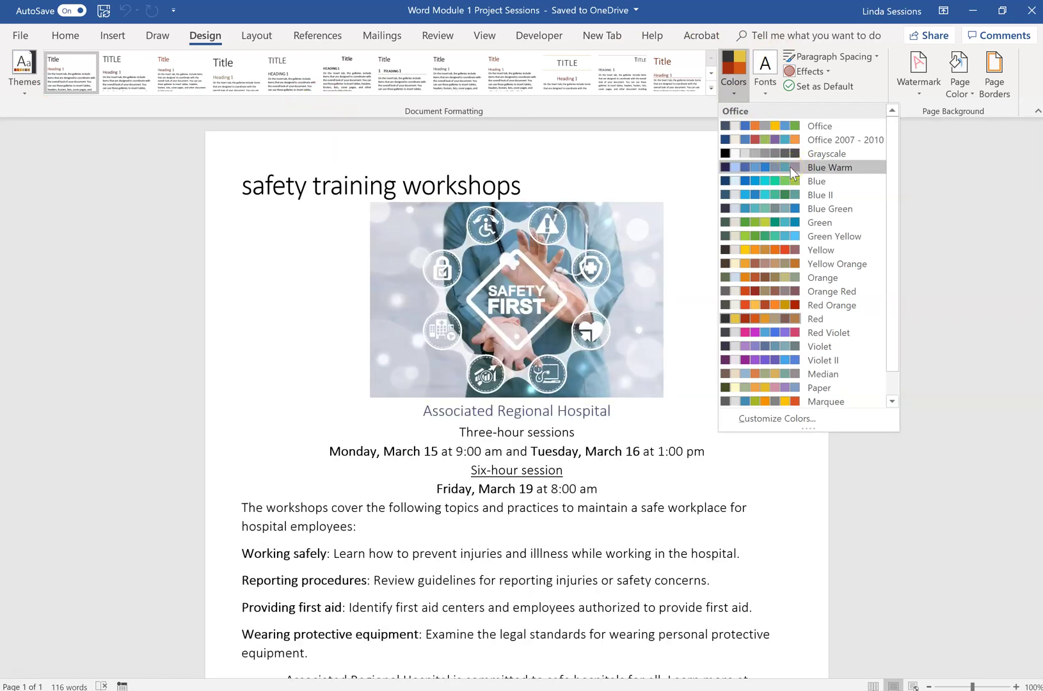
click(791, 167)
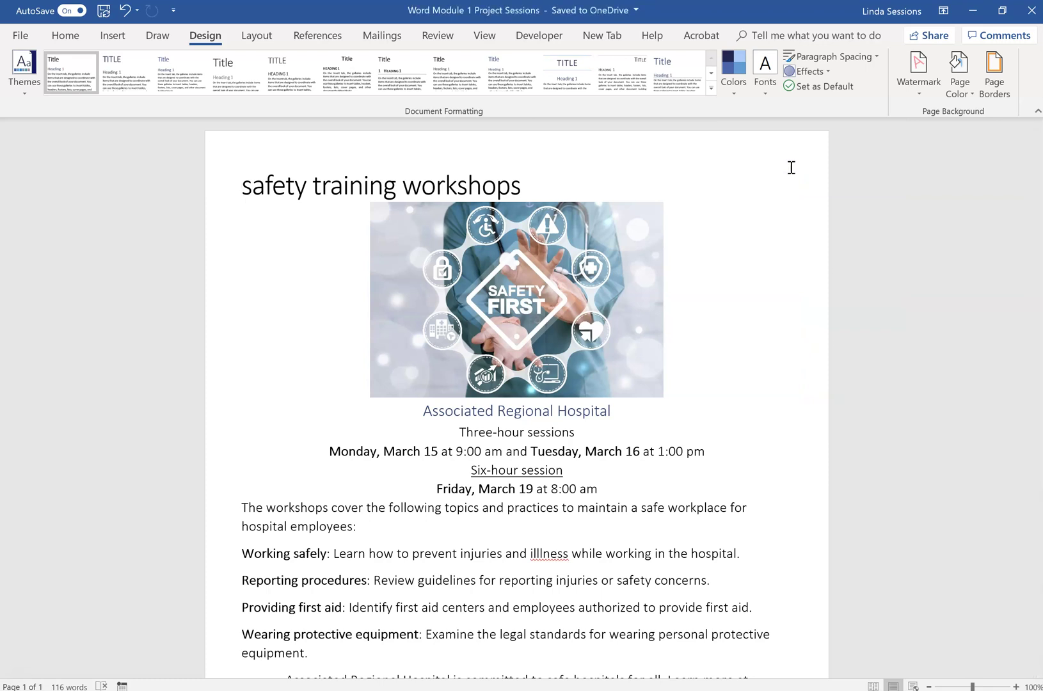
- Change the case of the flyer's headline to Capitalize Each Word and set its font size to 36 point
click(65, 37)
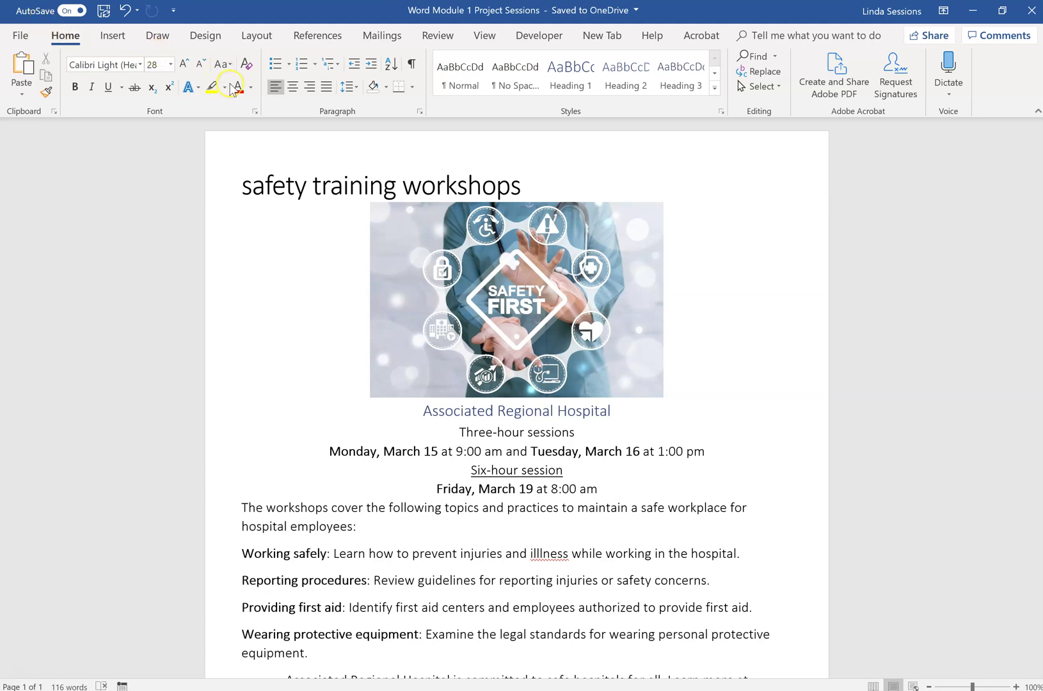
click(214, 192)
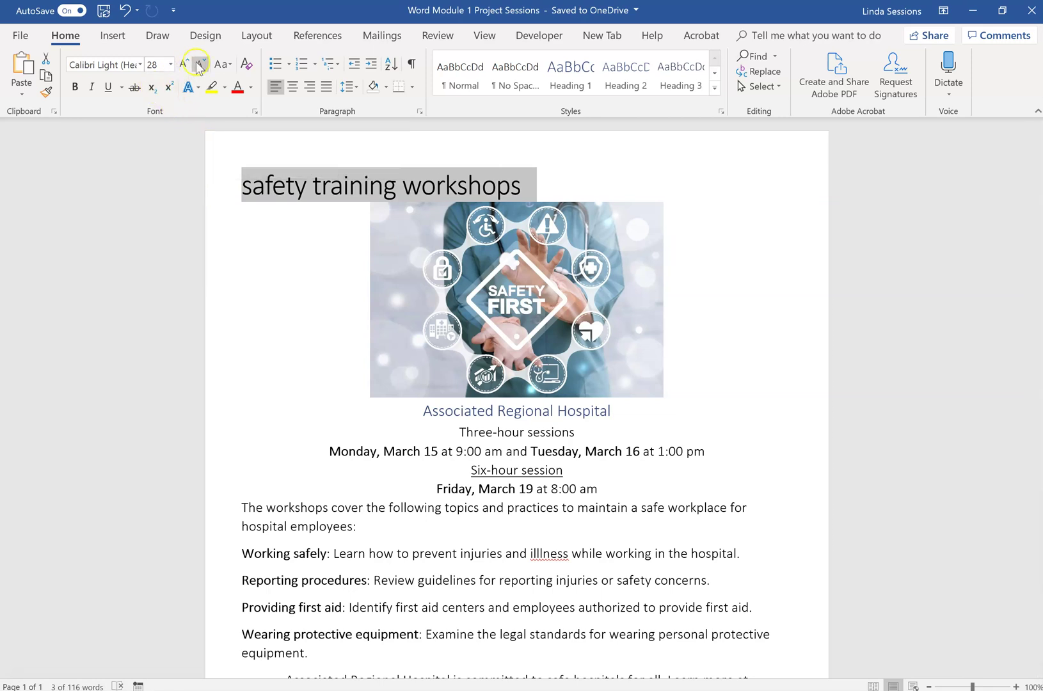
click(231, 67)
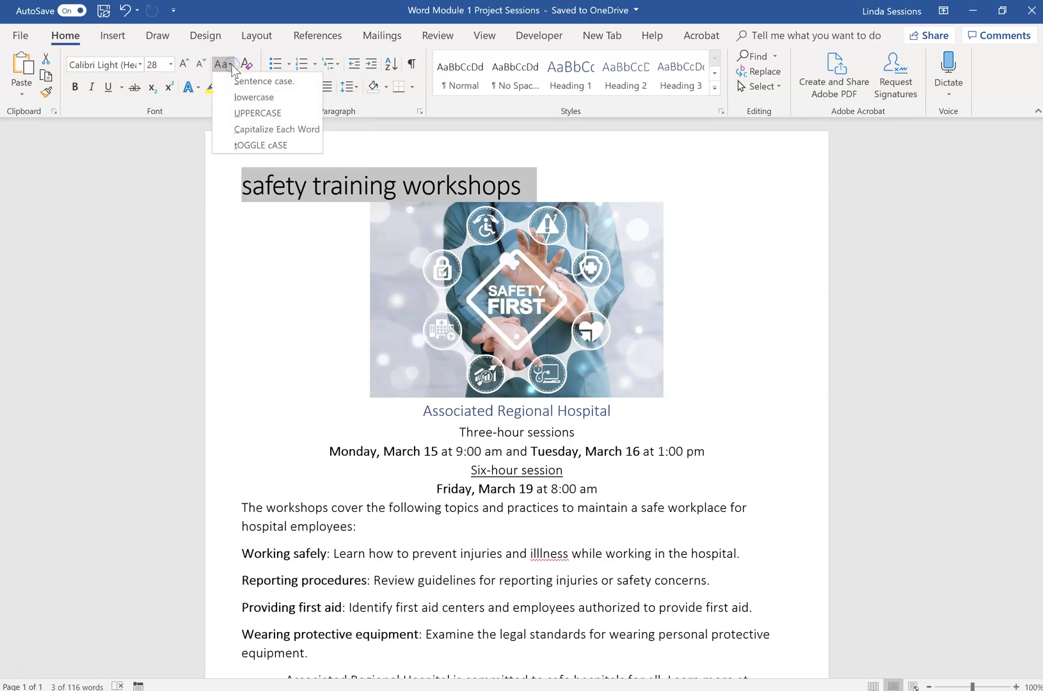
click(249, 138)
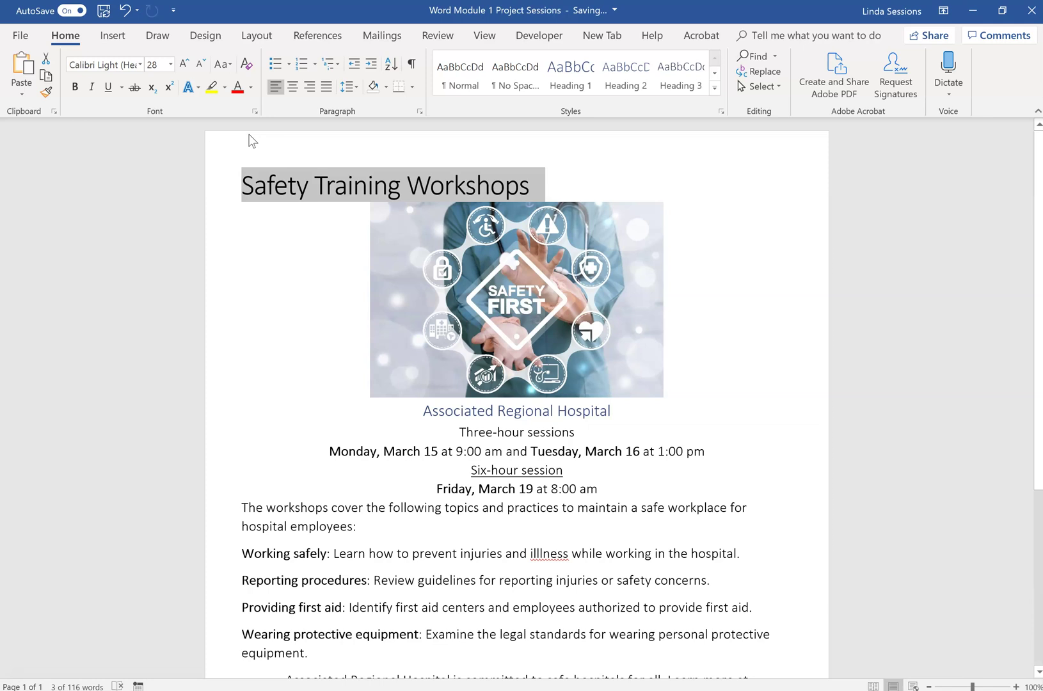
click(170, 64)
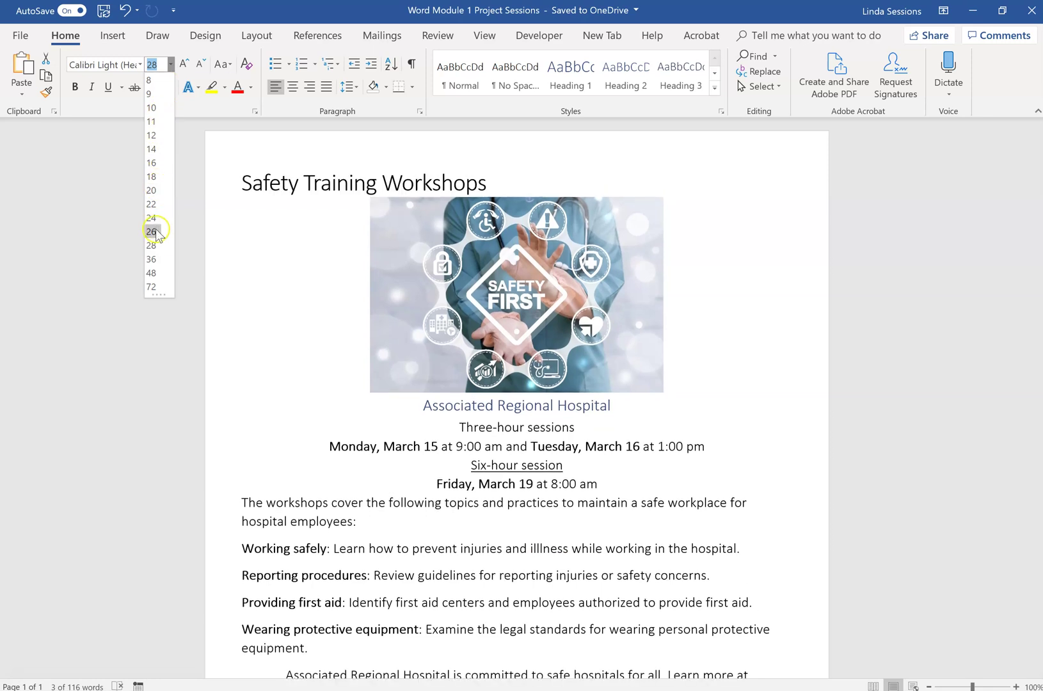
click(151, 260)
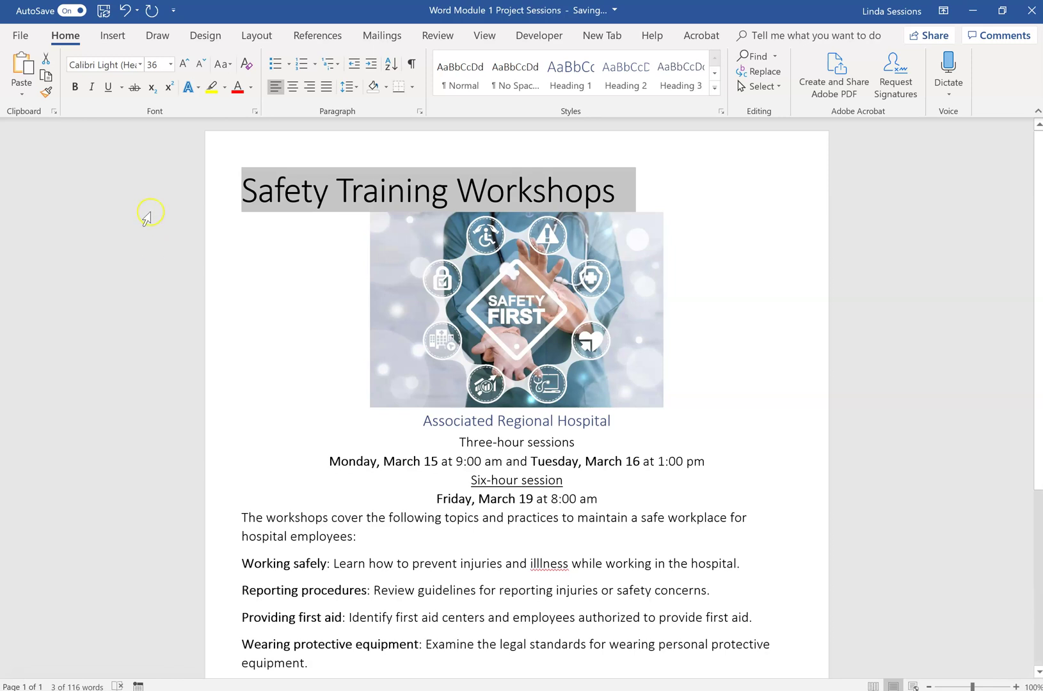
- Apply the Fill: Blue-Gray, Accent color 1; Shadow text effect to the headline and center the paragraph
click(197, 92)
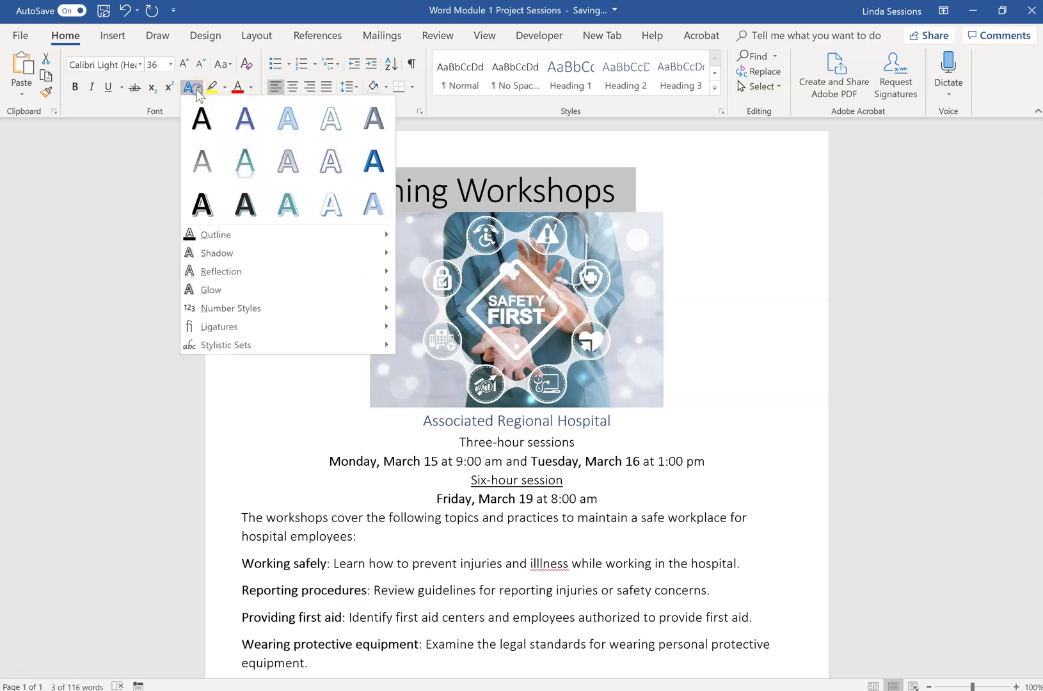
click(202, 123)
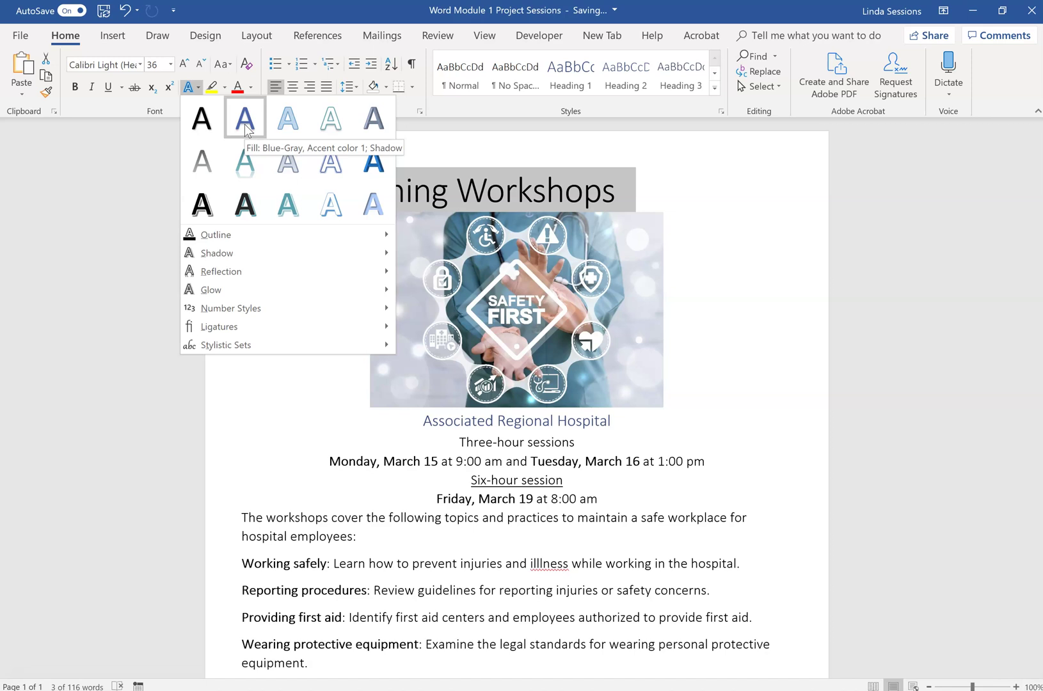
click(244, 124)
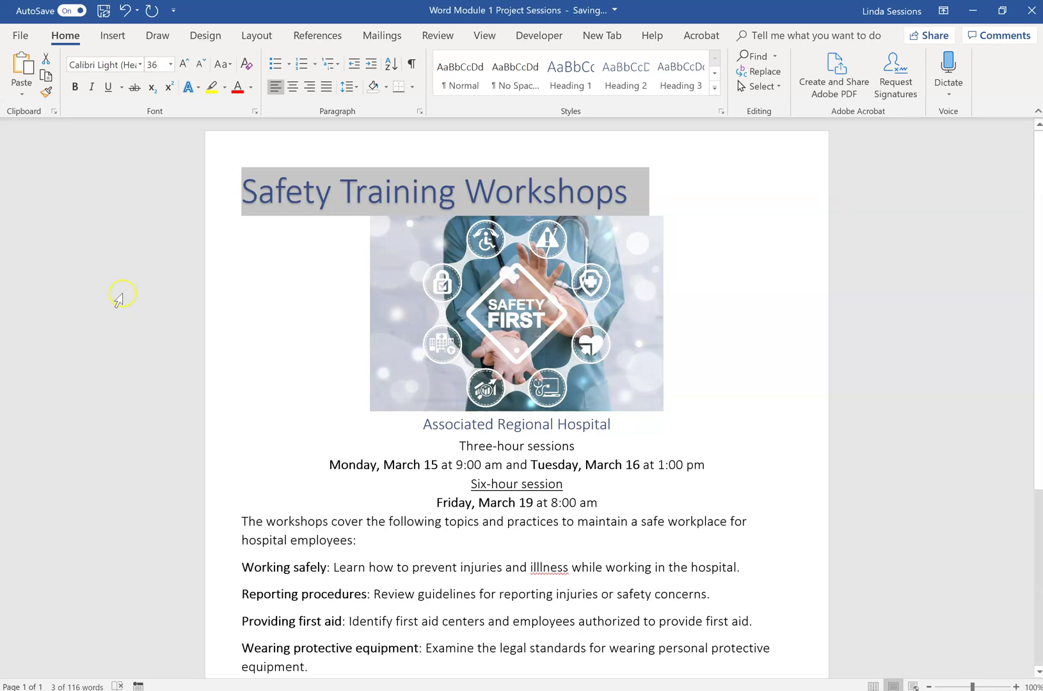
click(292, 90)
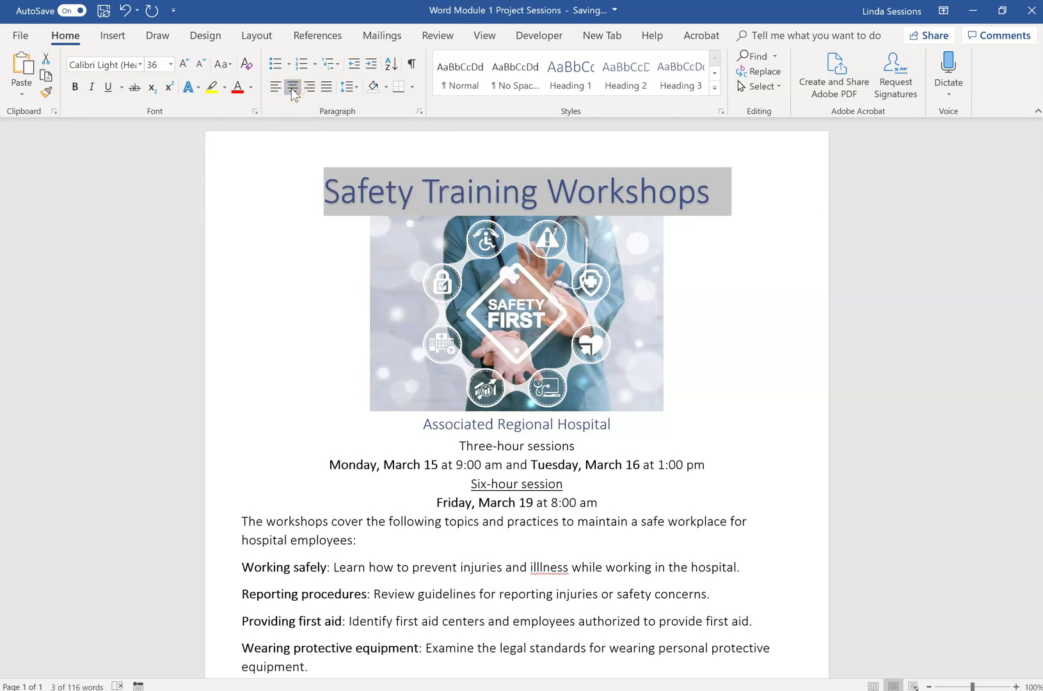
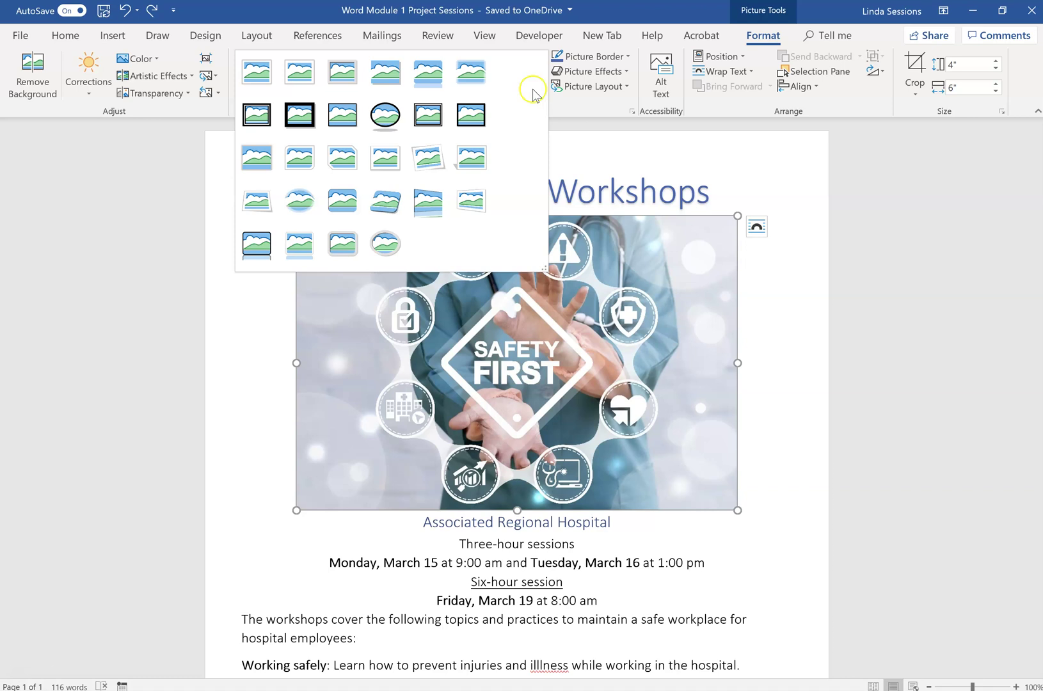
- Apply the Simple Frame, Black picture style to the Safety First picture and save the document
click(378, 114)
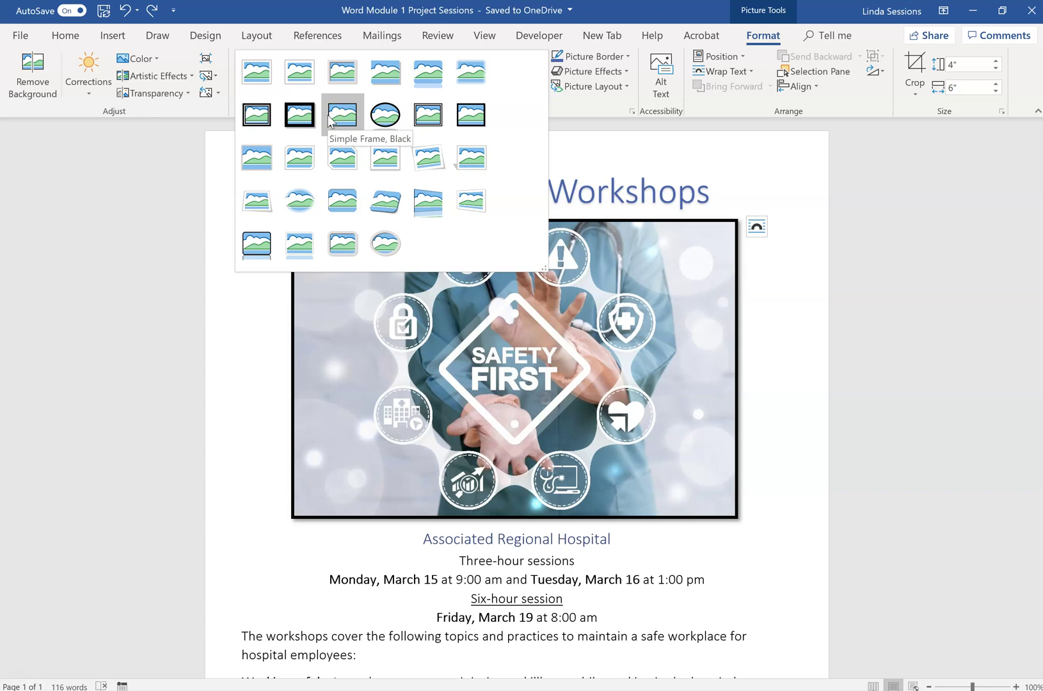
click(330, 120)
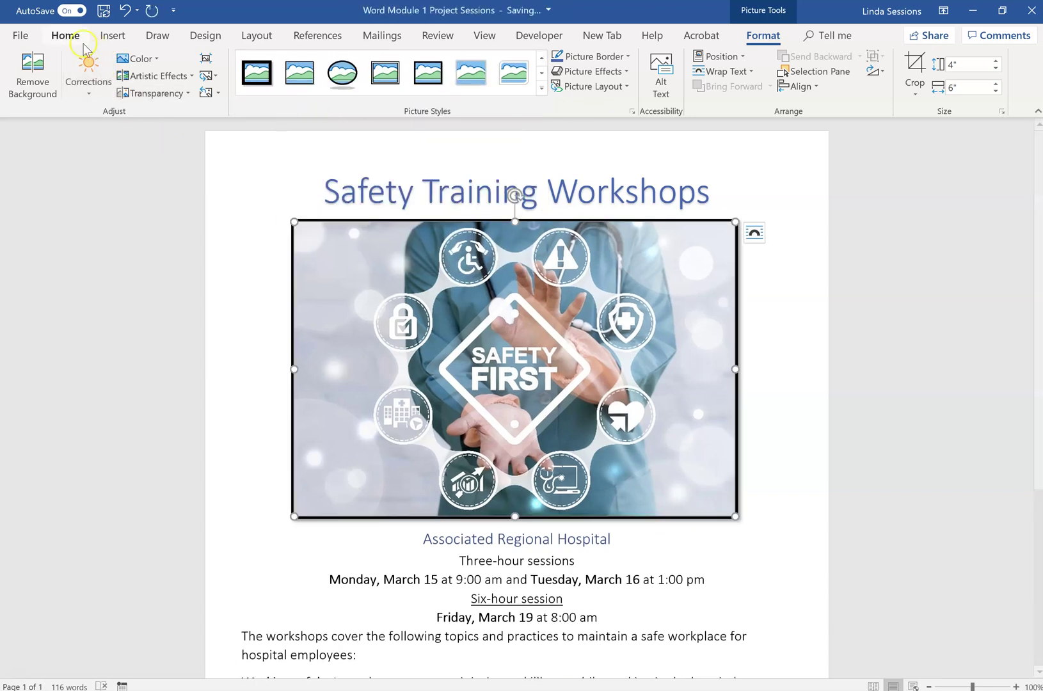
click(104, 12)
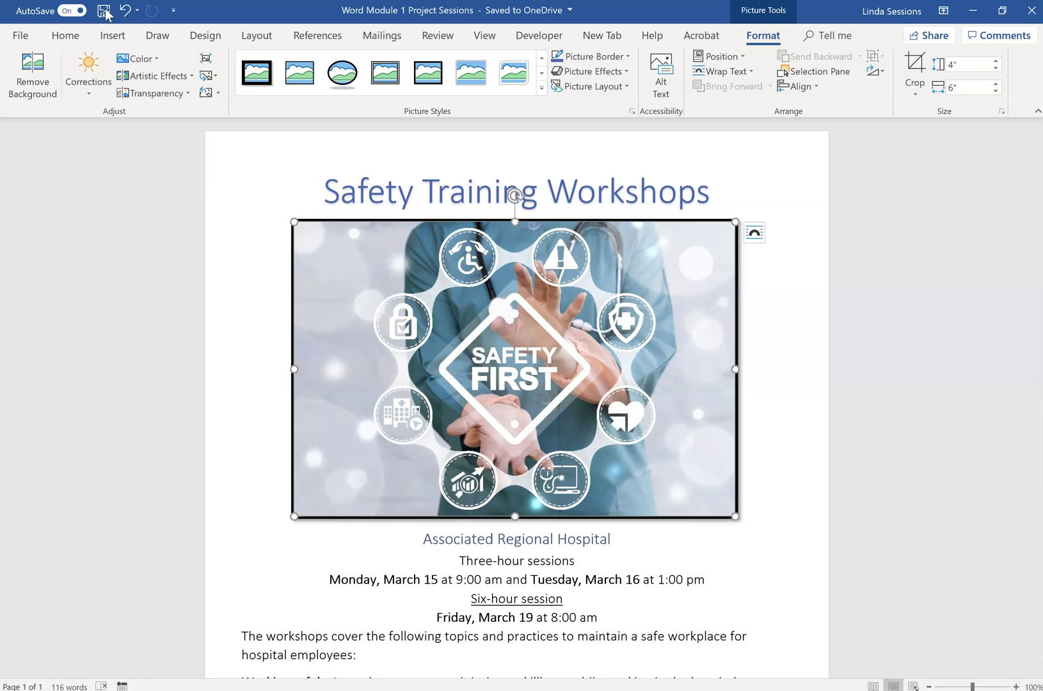
- Underline the "Three-hour sessions" line and italicize "safe workplace" in the paragraph introducing the workshop topics
scroll(104, 12, down, 4)
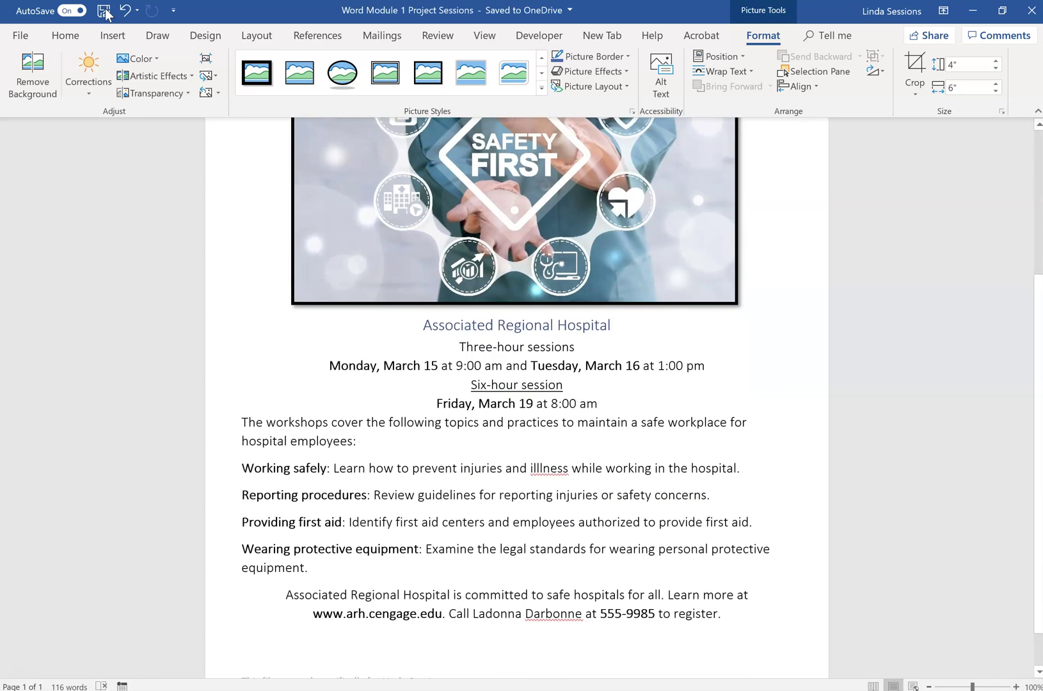
click(498, 228)
drag(459, 303, 552, 305)
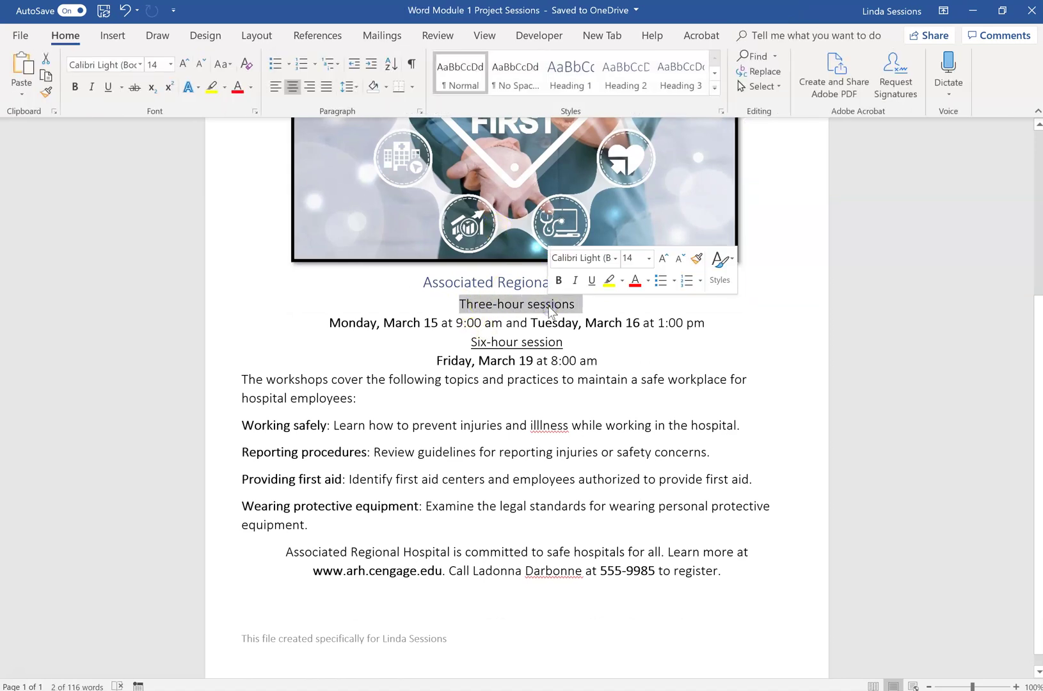
click(592, 280)
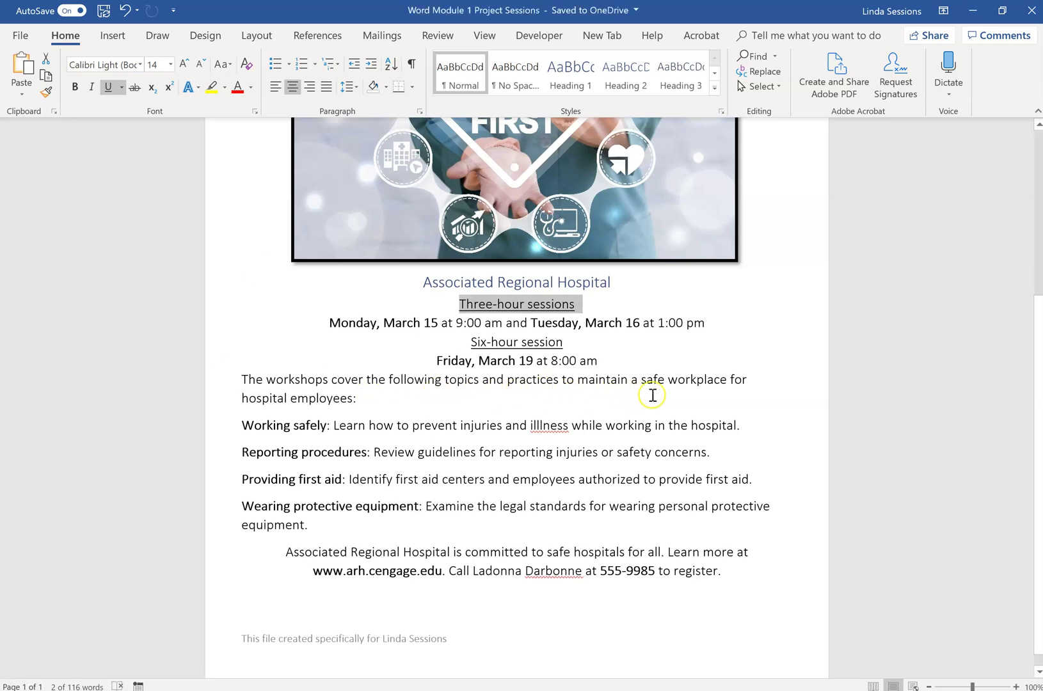
drag(641, 379, 708, 378)
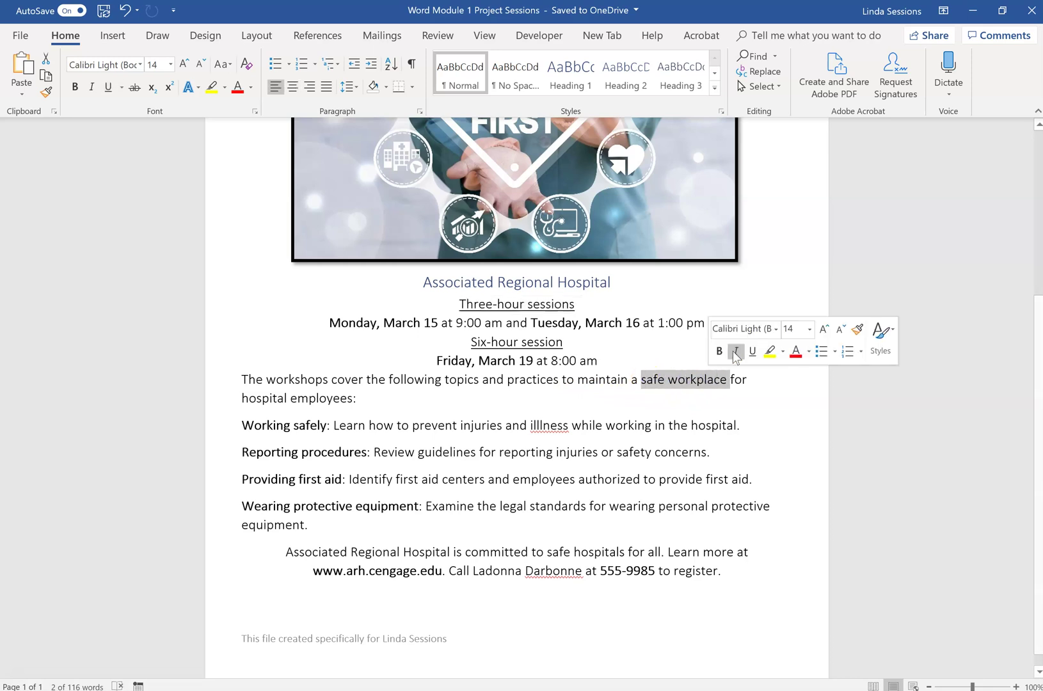
click(737, 352)
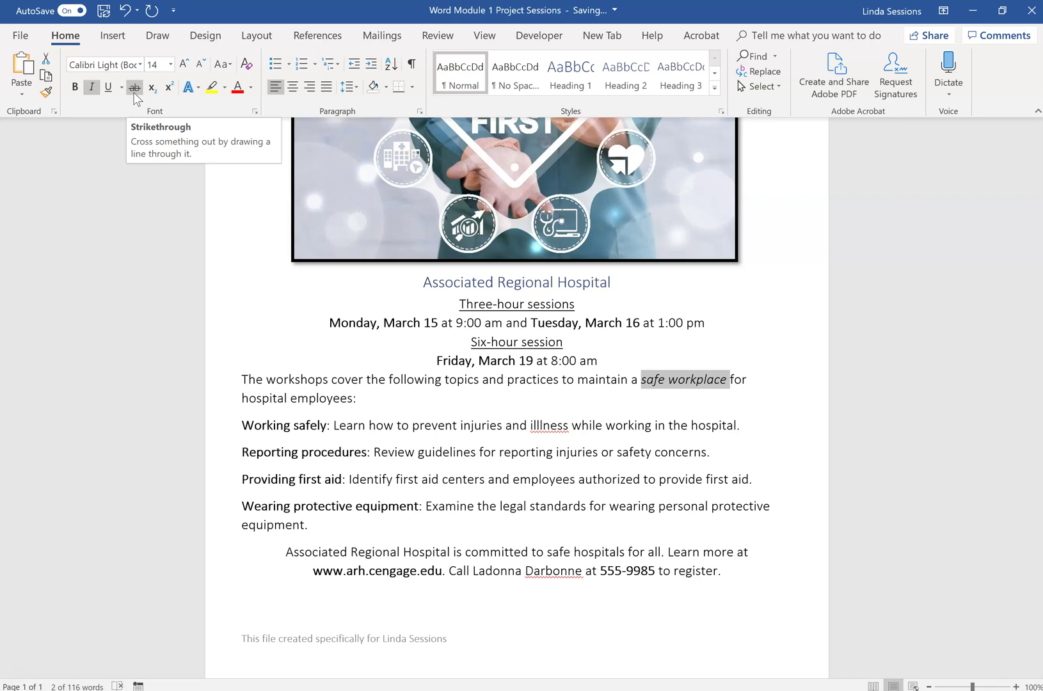
scroll(517, 384, down, 1)
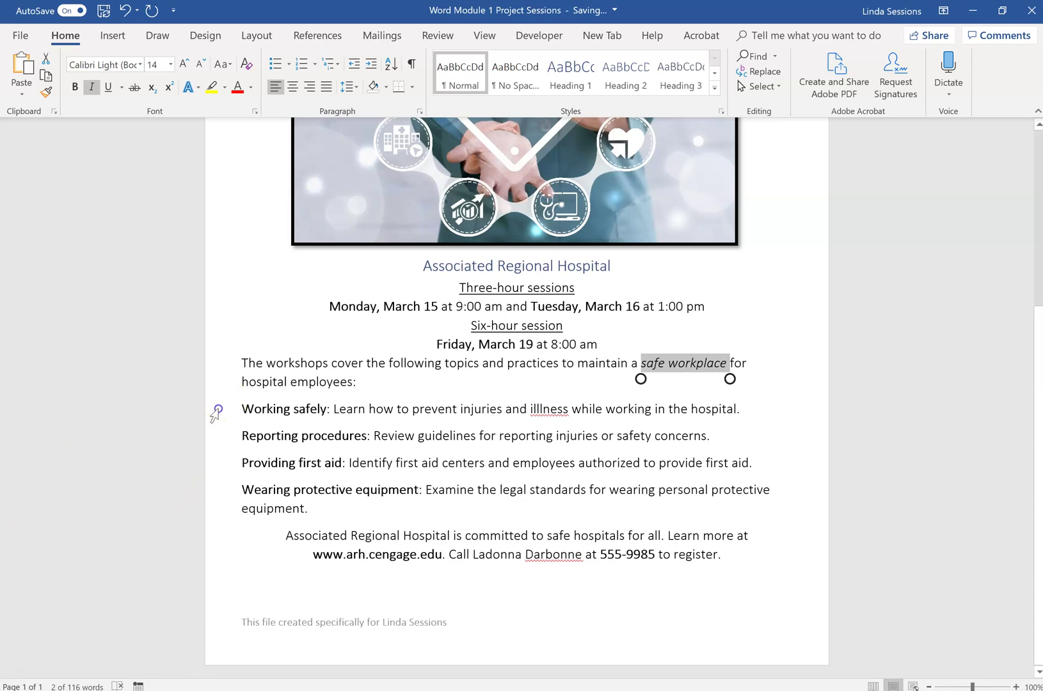
drag(215, 416, 213, 518)
text(78rdfc)
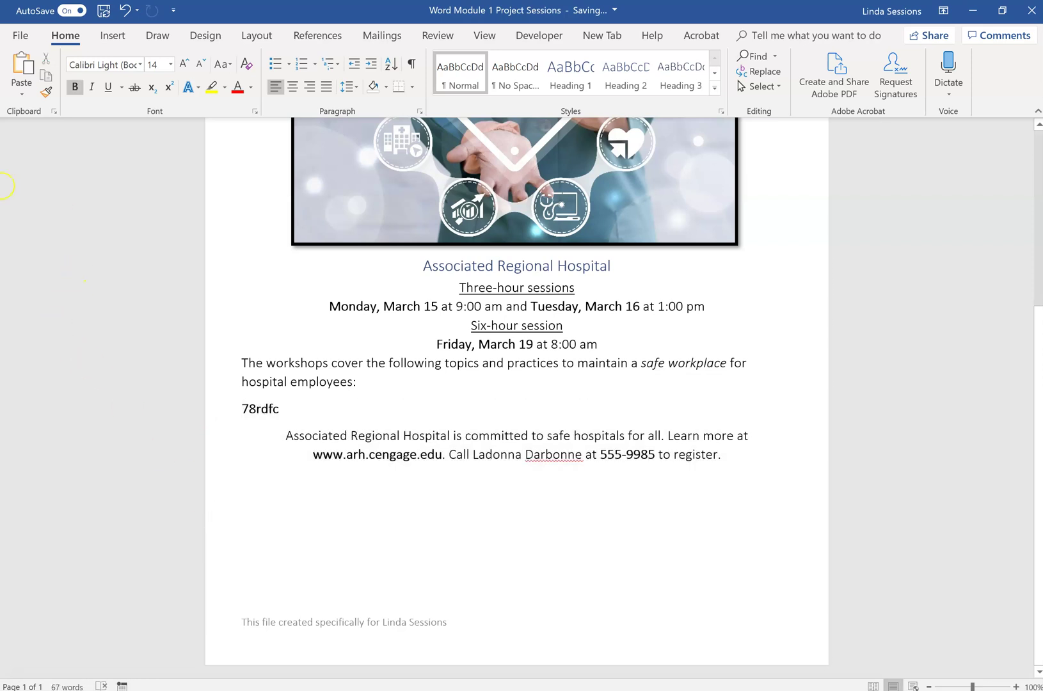
click(126, 10)
click(127, 11)
click(127, 11)
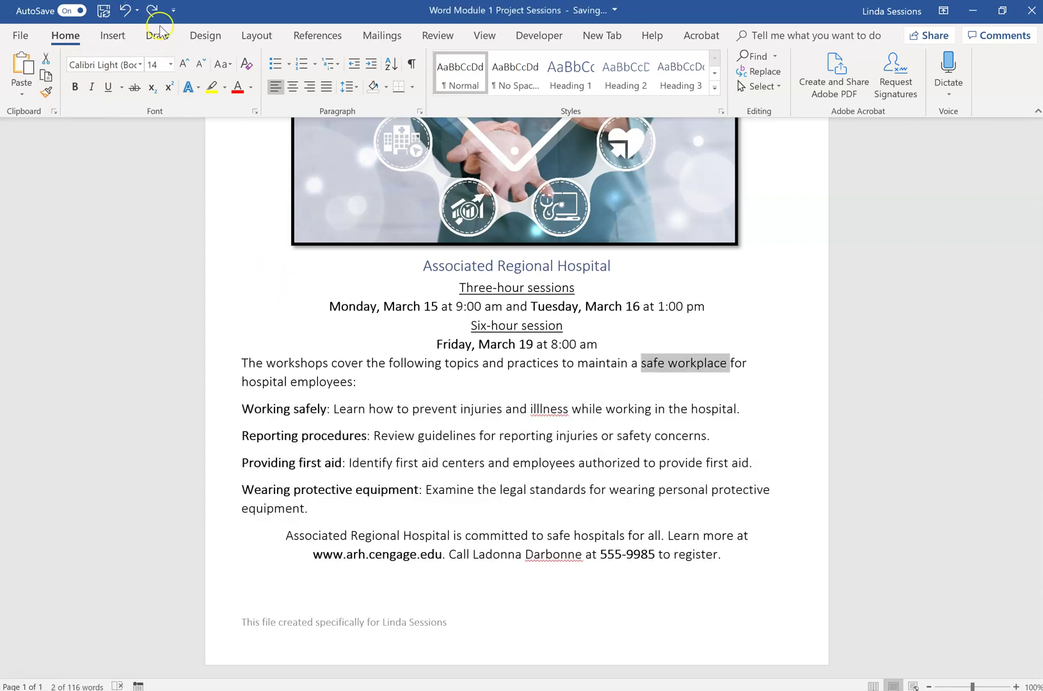
click(152, 11)
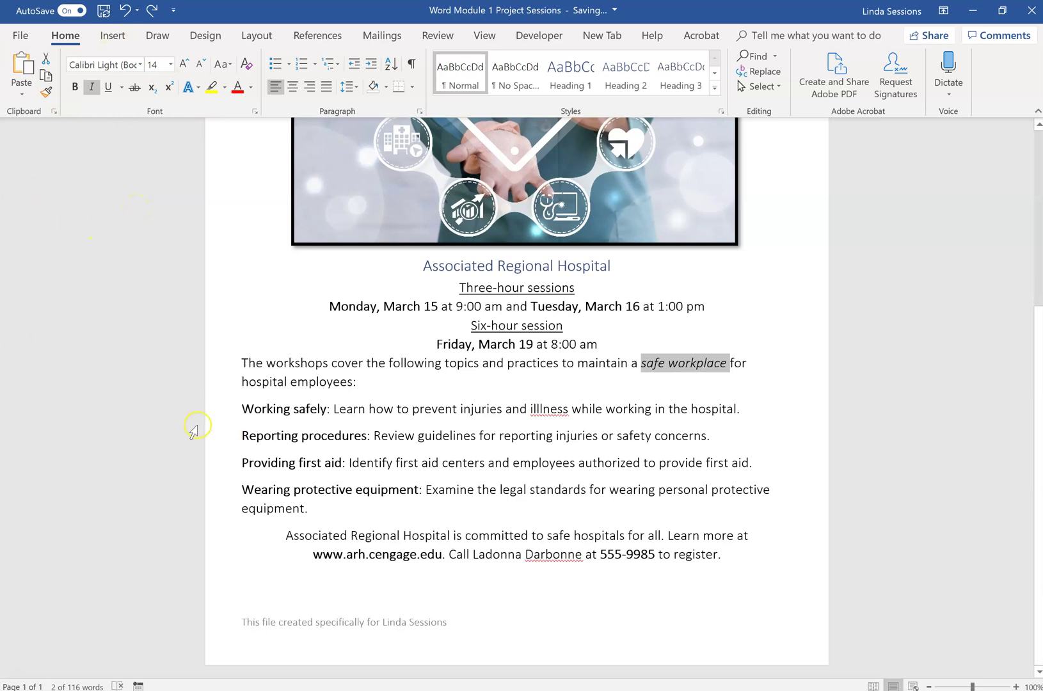
- Change the font of the four topic paragraphs, from "Working safely" through "Wearing protective equipment", to Book Antiqua
drag(210, 413, 213, 511)
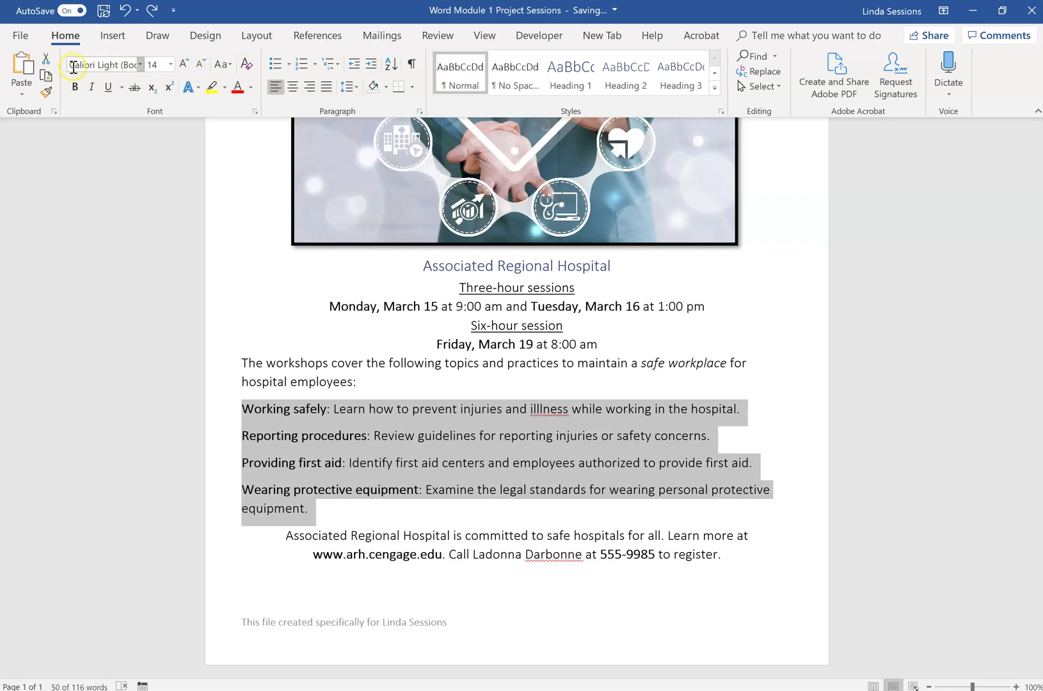
click(138, 63)
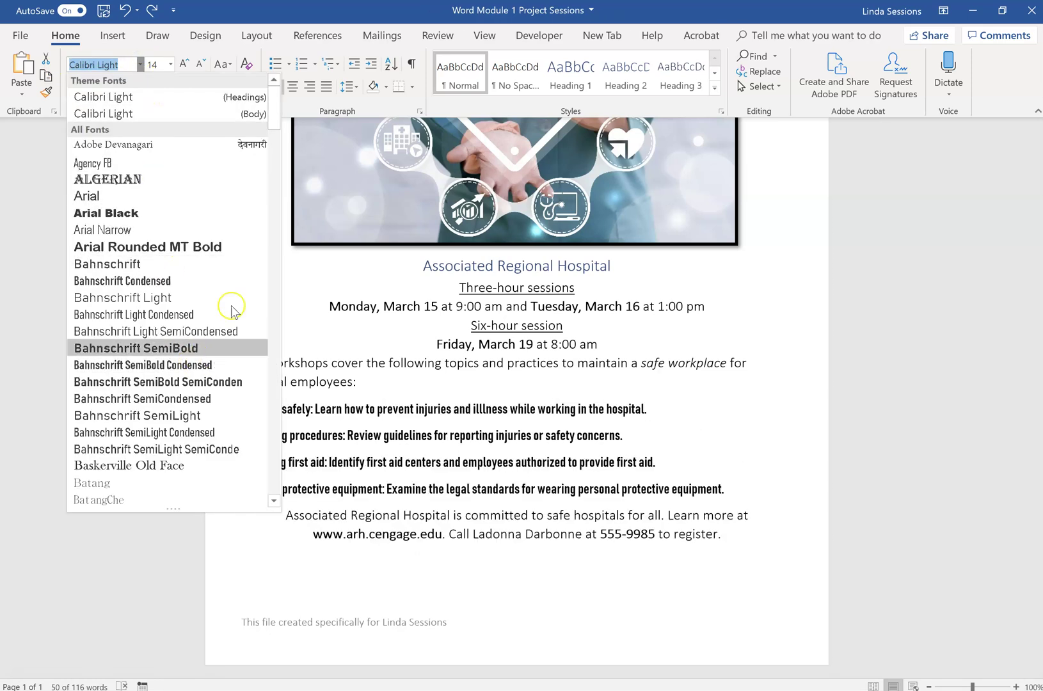
click(275, 502)
click(275, 502)
click(274, 501)
click(274, 502)
click(274, 501)
click(275, 502)
click(274, 502)
click(274, 502)
click(274, 502)
click(274, 502)
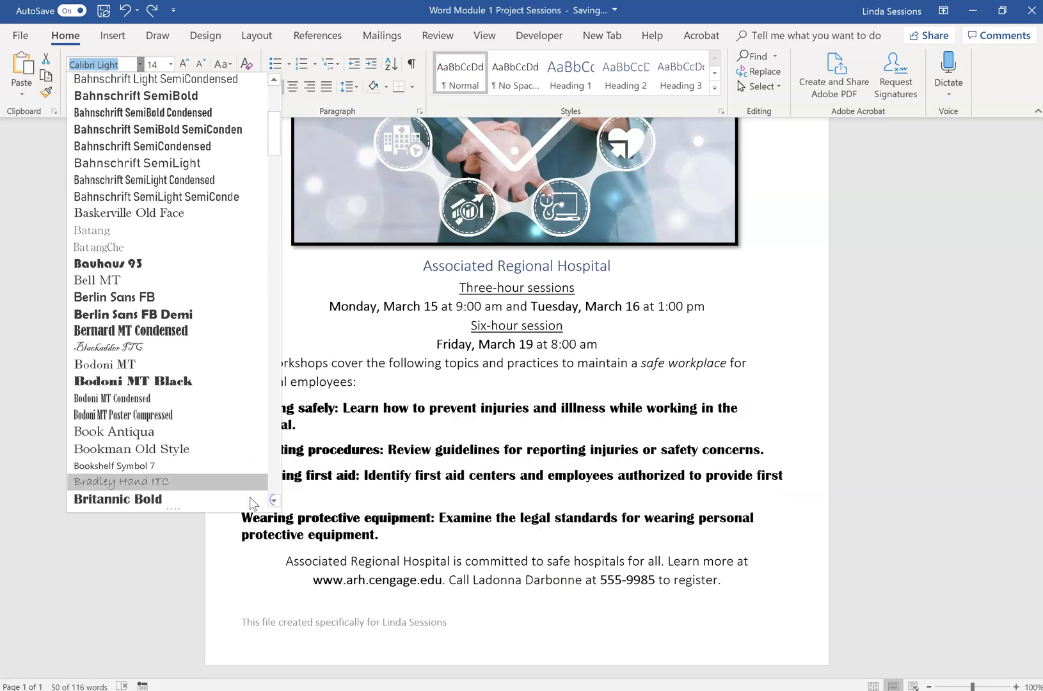
click(151, 435)
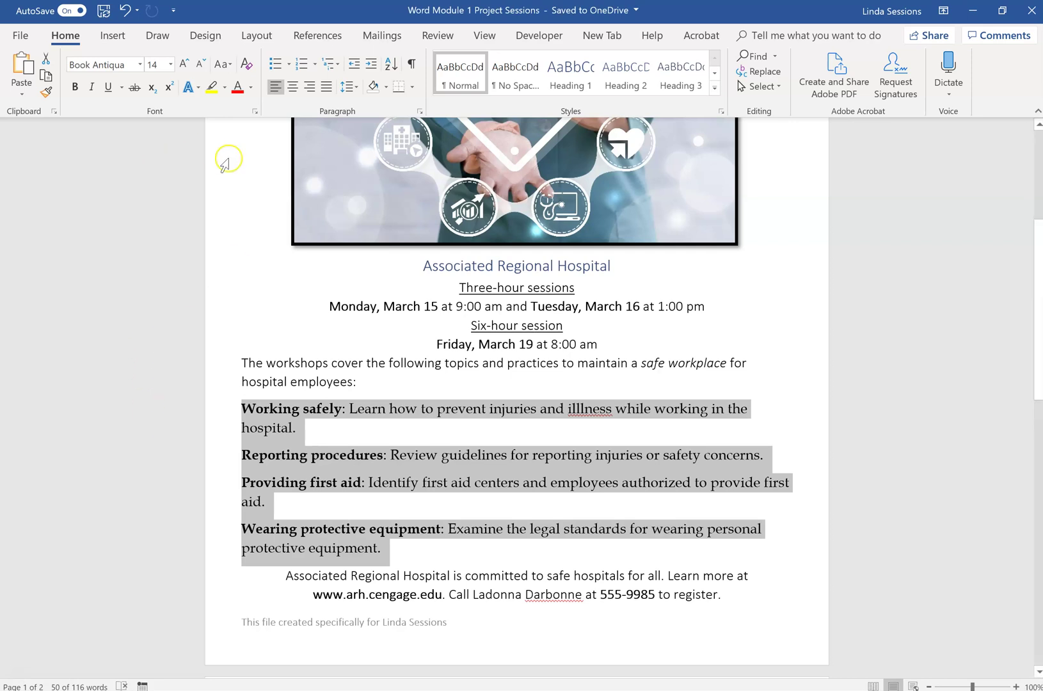
- Set the four topic paragraphs' font color to Dark Purple, Text 2 and their font size to 12 point
click(250, 88)
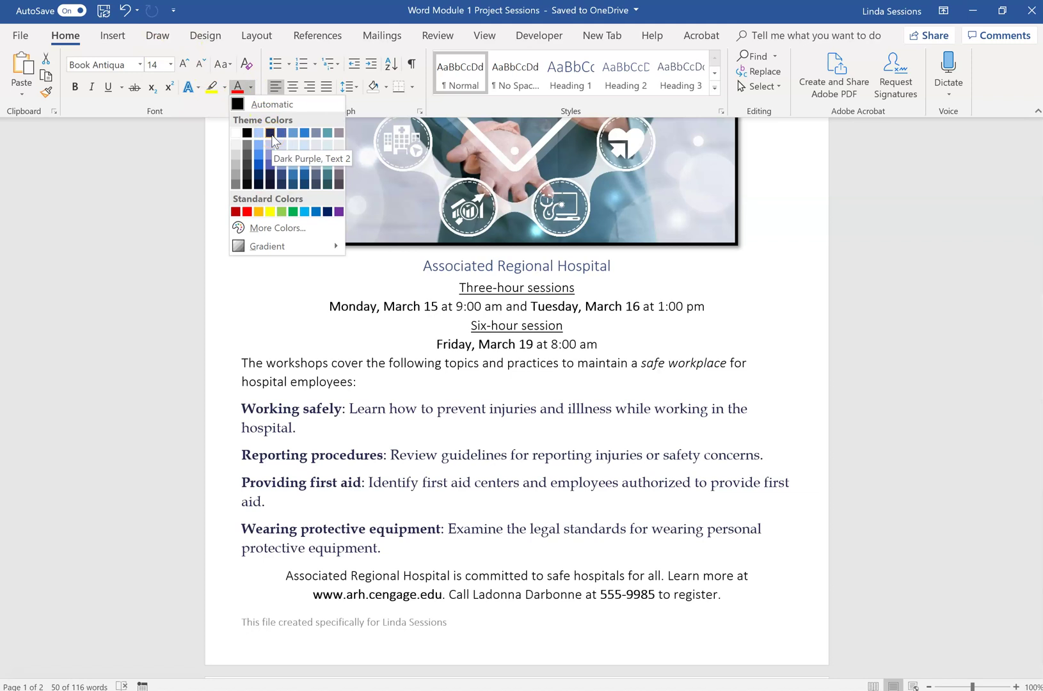
click(271, 133)
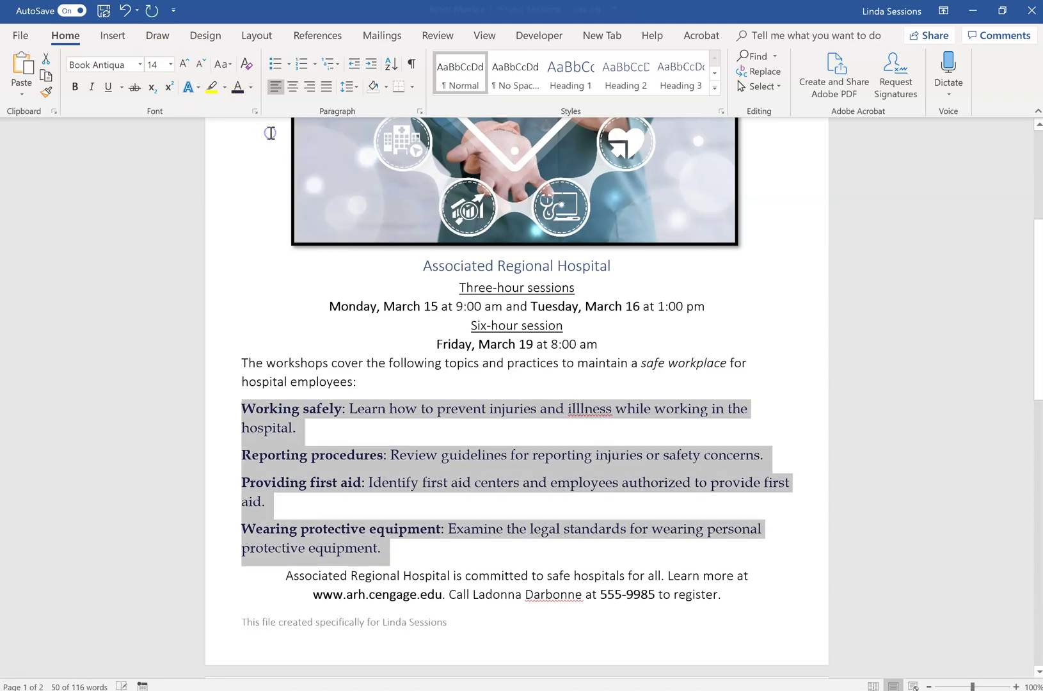
click(171, 65)
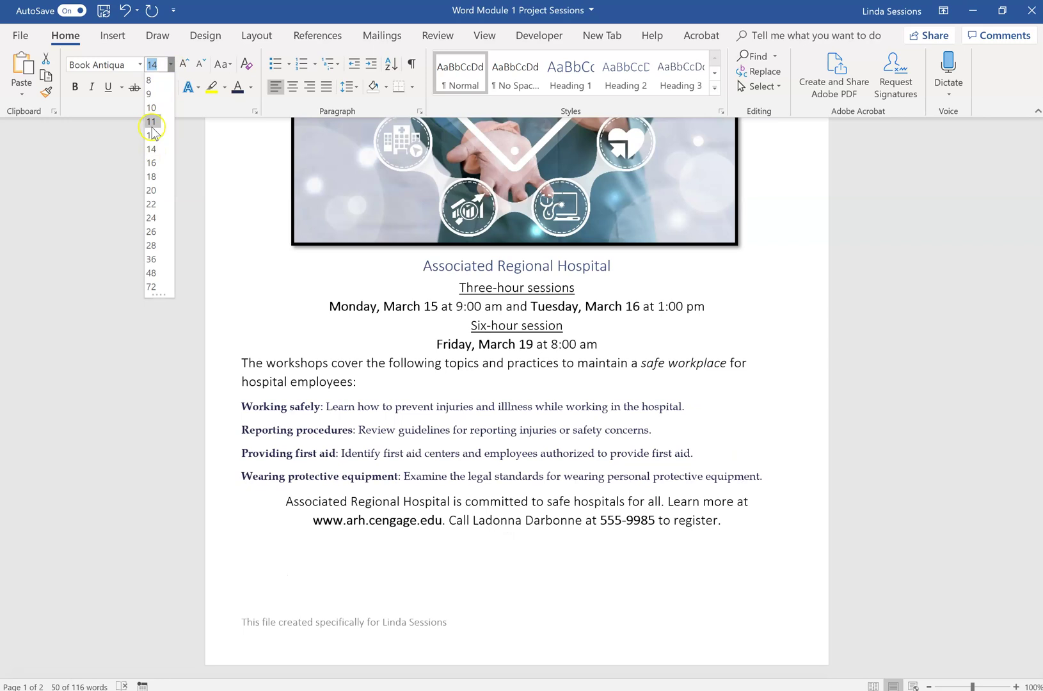
click(151, 135)
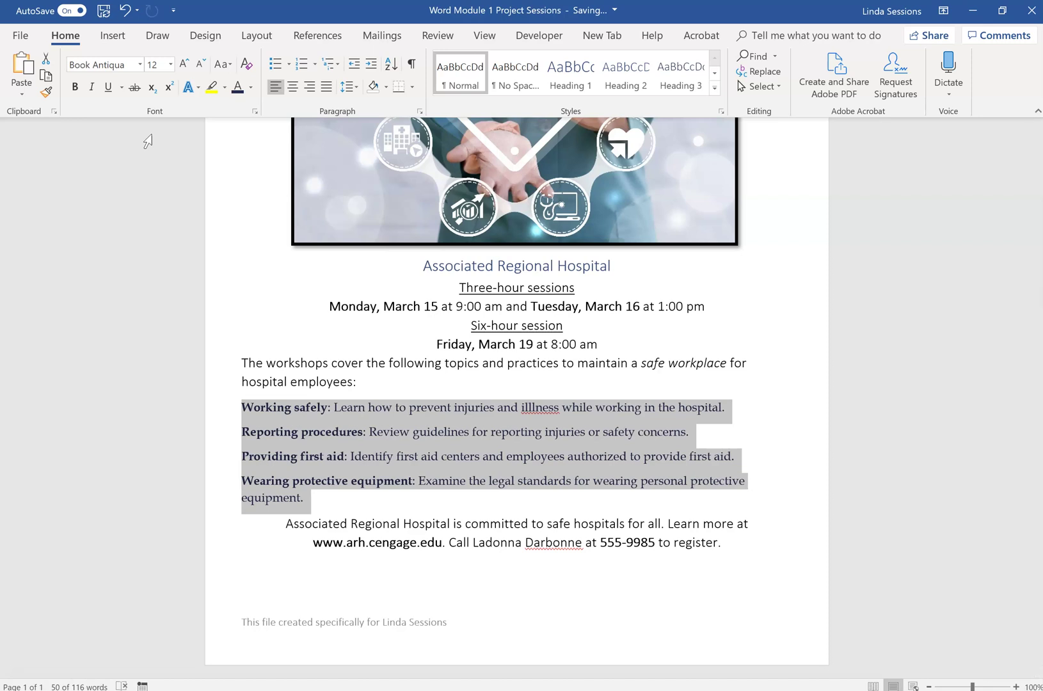
- Format the four topic paragraphs as a bulleted list with solid round bullets
click(288, 64)
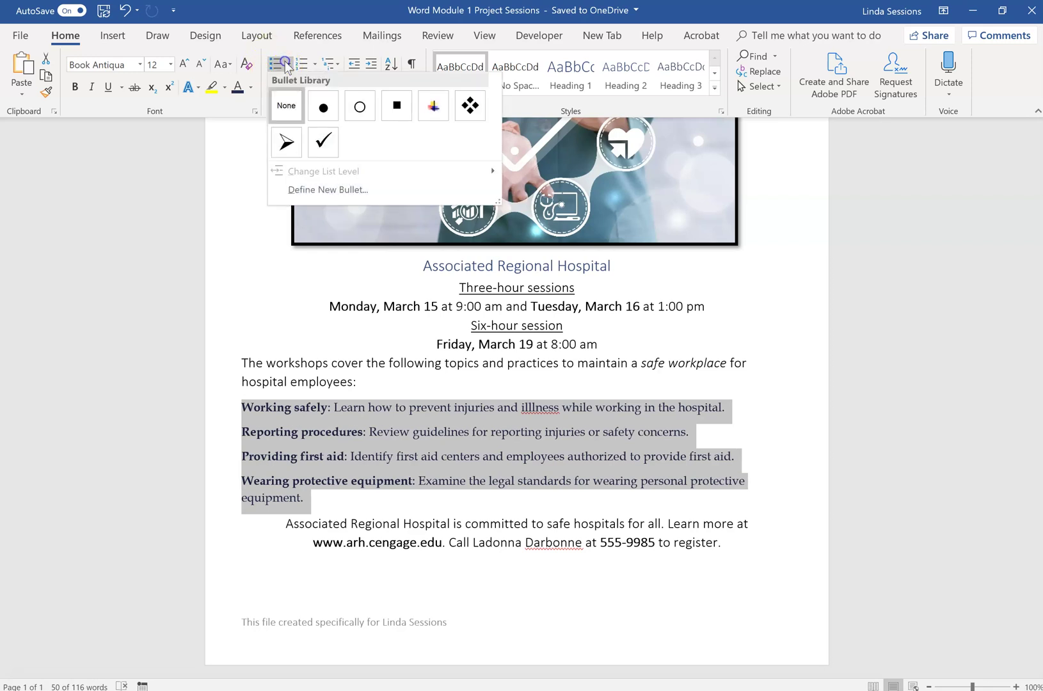
click(323, 106)
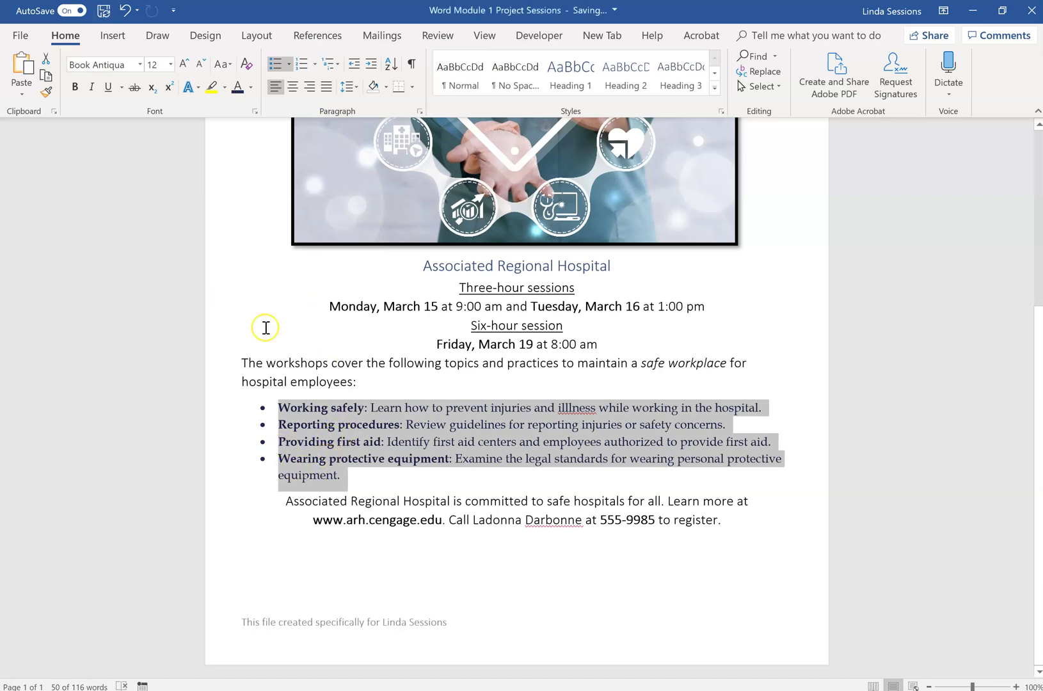
click(356, 479)
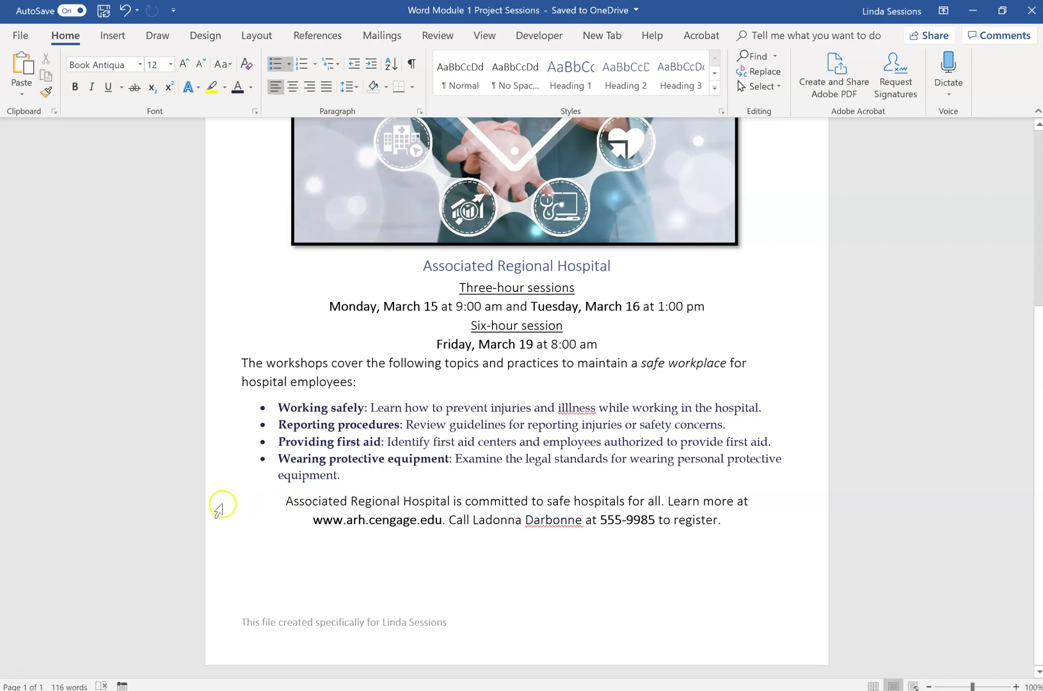
- Shade the closing paragraph starting "Associated Regional Hospital is committed" with Dark Purple, Text 2, Lighter 80%
drag(220, 509, 219, 526)
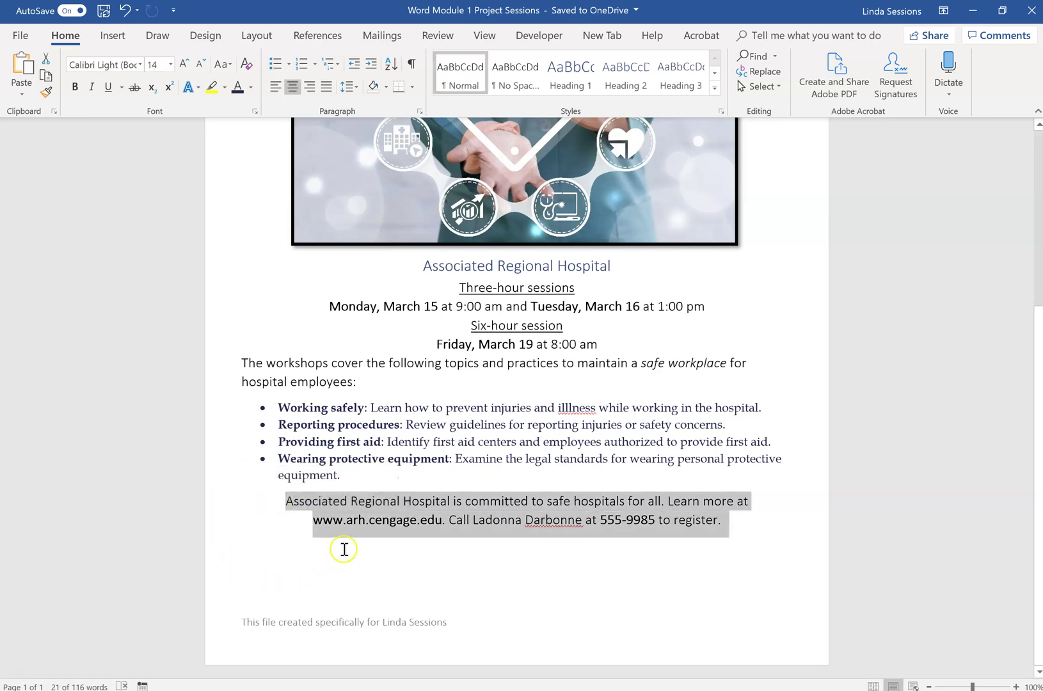
click(330, 504)
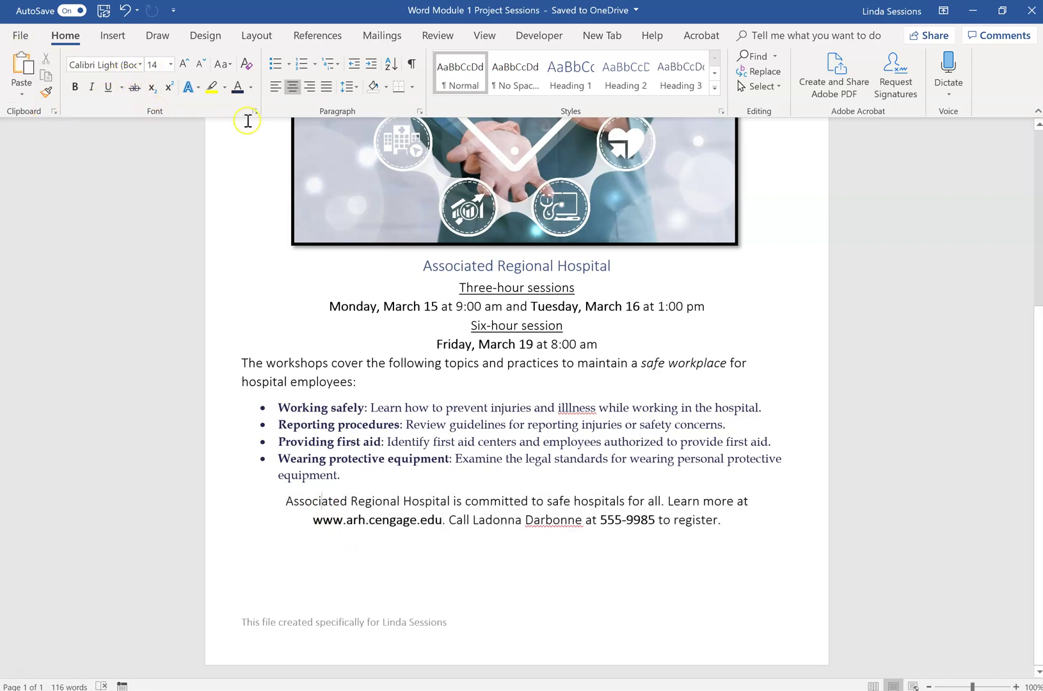
click(387, 87)
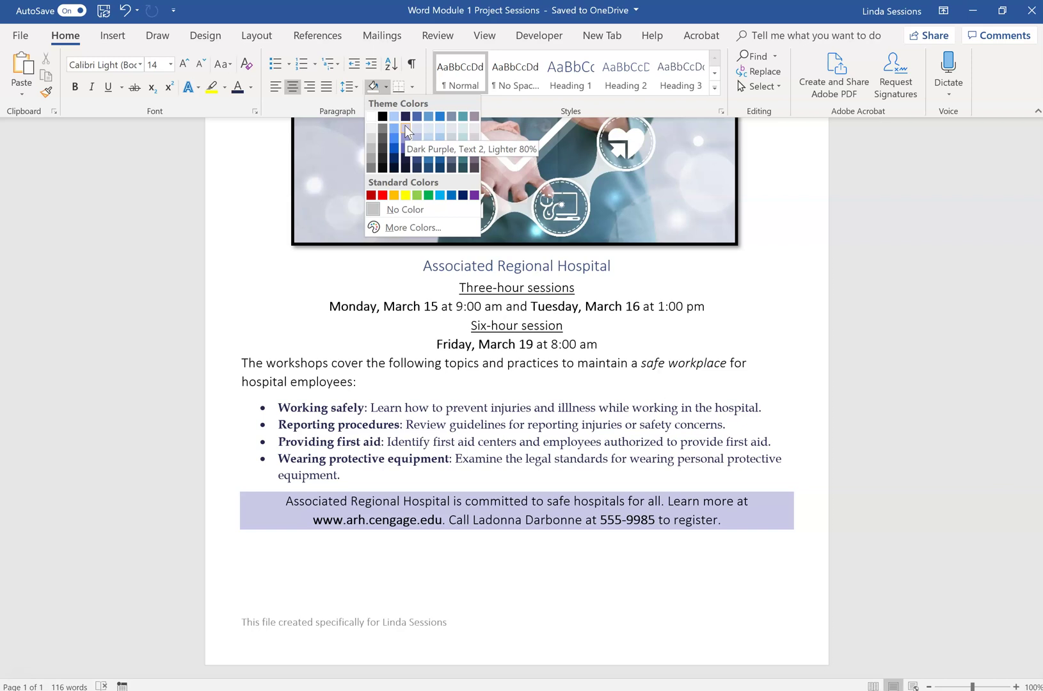
click(404, 125)
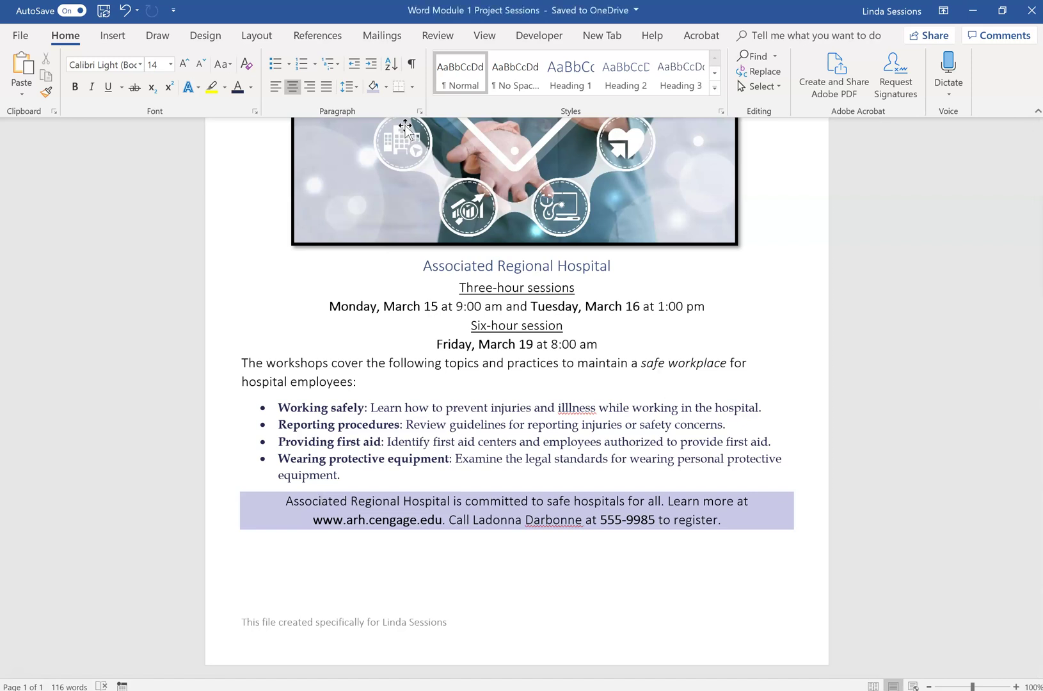
- Set the shaded closing paragraph's spacing to 12 pt before and 6 pt after
click(356, 89)
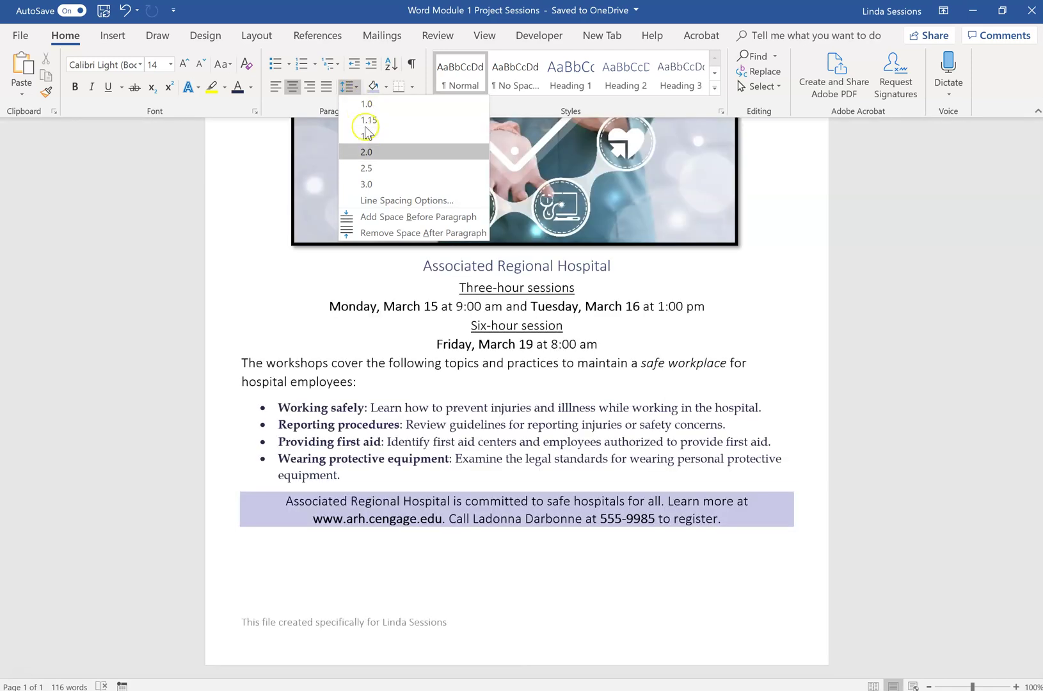
click(375, 200)
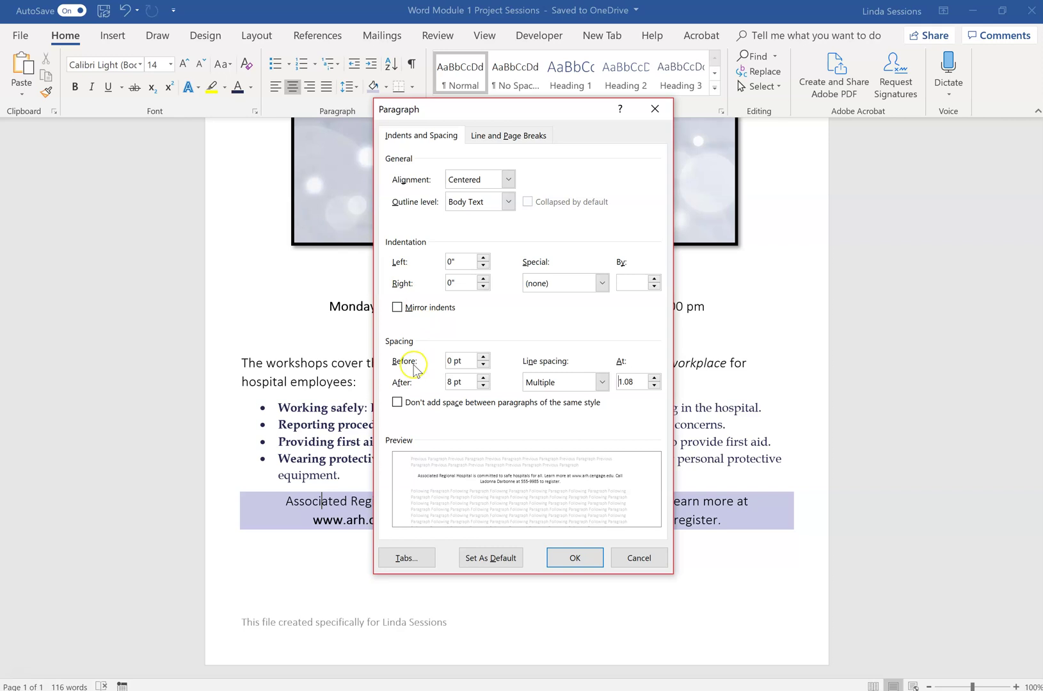
click(483, 357)
click(483, 357)
click(483, 362)
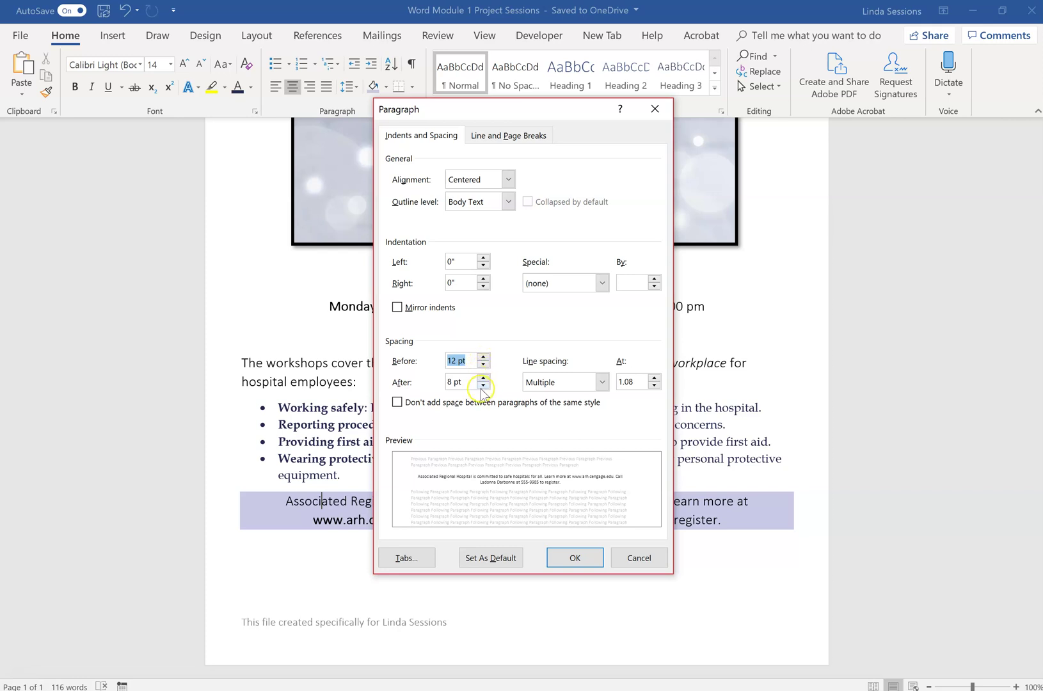
click(484, 385)
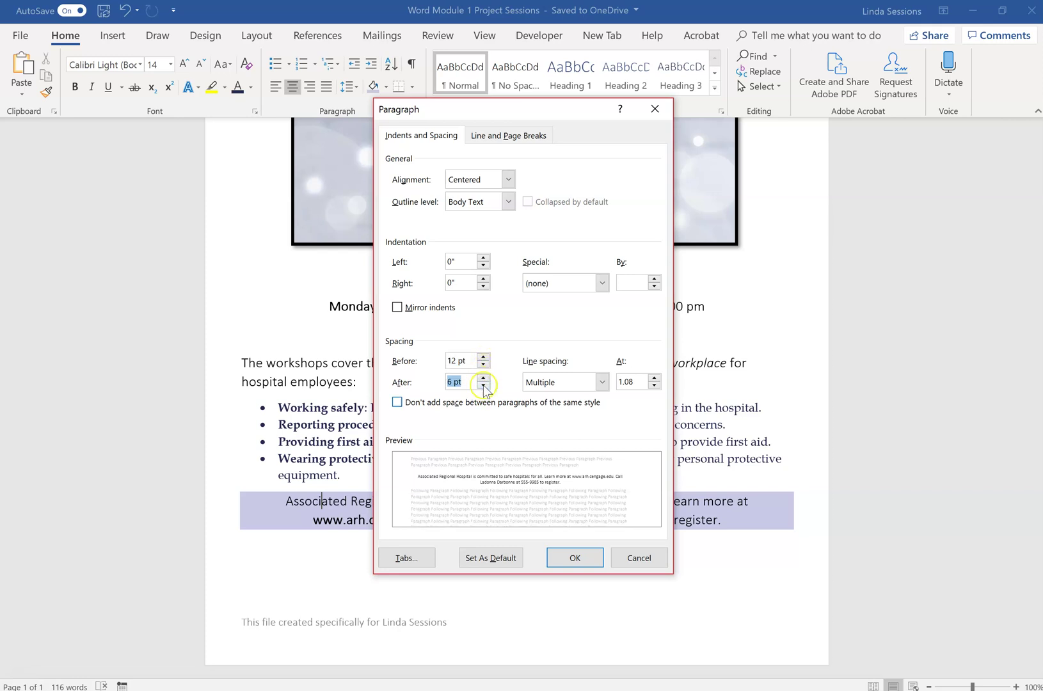
click(568, 560)
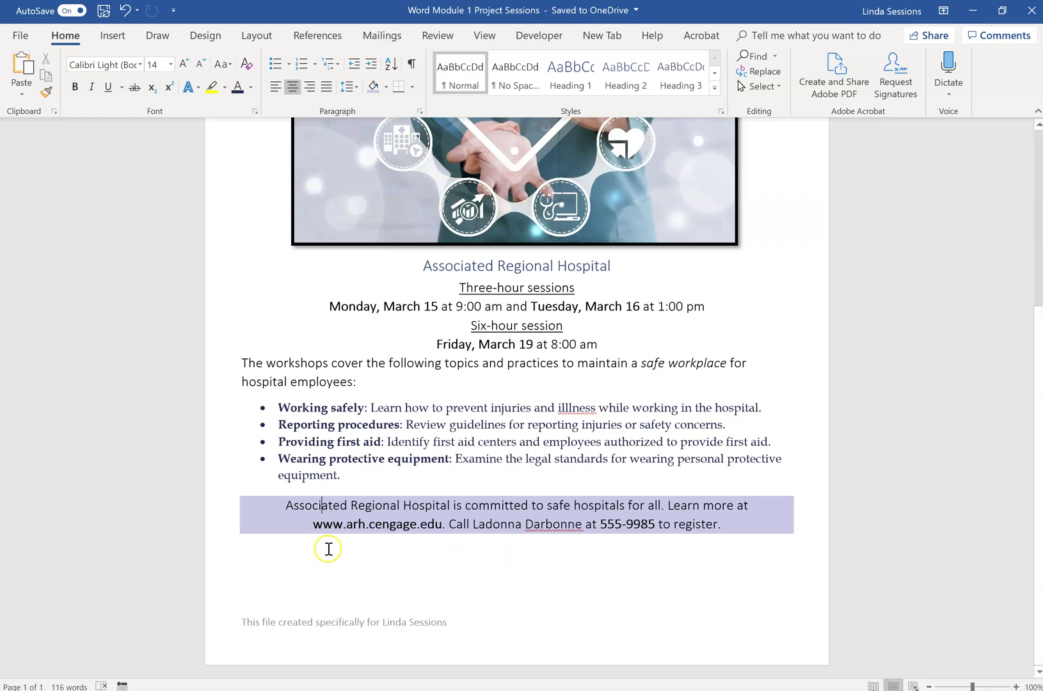
- Show the formatting marks and place the insertion point in the blank paragraph below the shaded closing paragraph
click(250, 544)
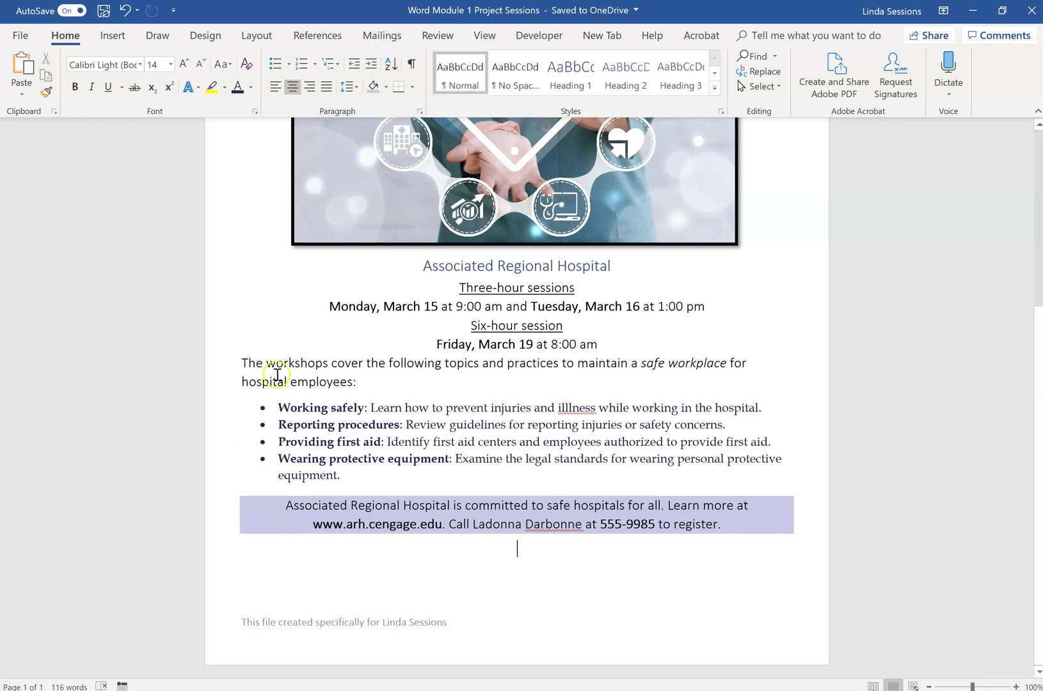
click(411, 63)
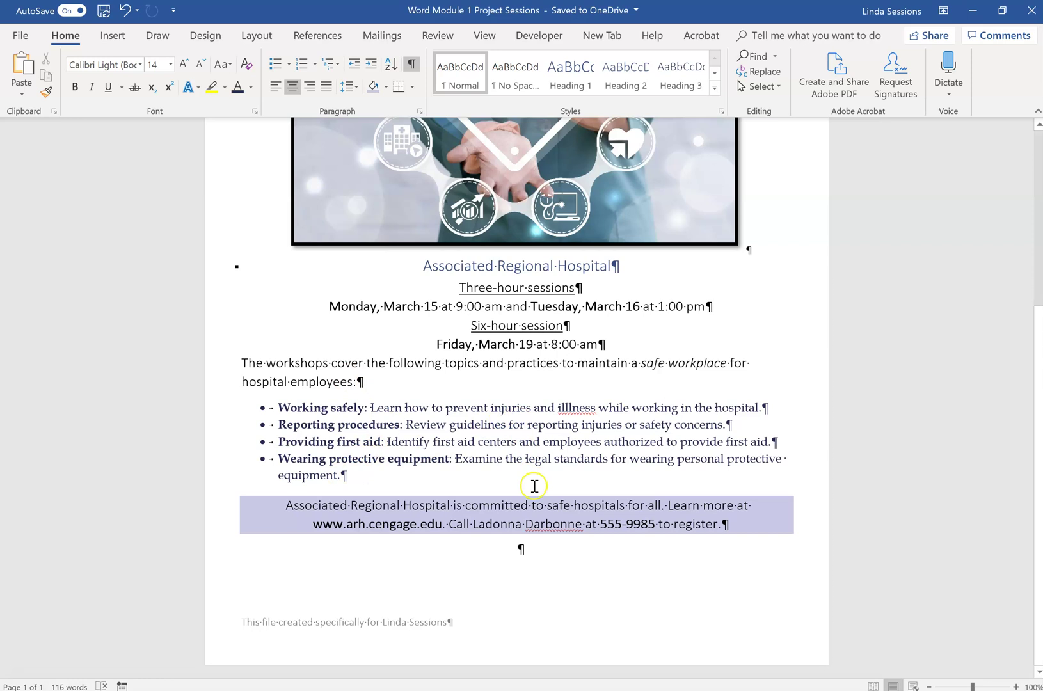
click(529, 551)
- Insert the picture Support_WD19_EOM1-1_Logo from the Downloads folder in the blank paragraph below the shaded closing paragraph
click(113, 38)
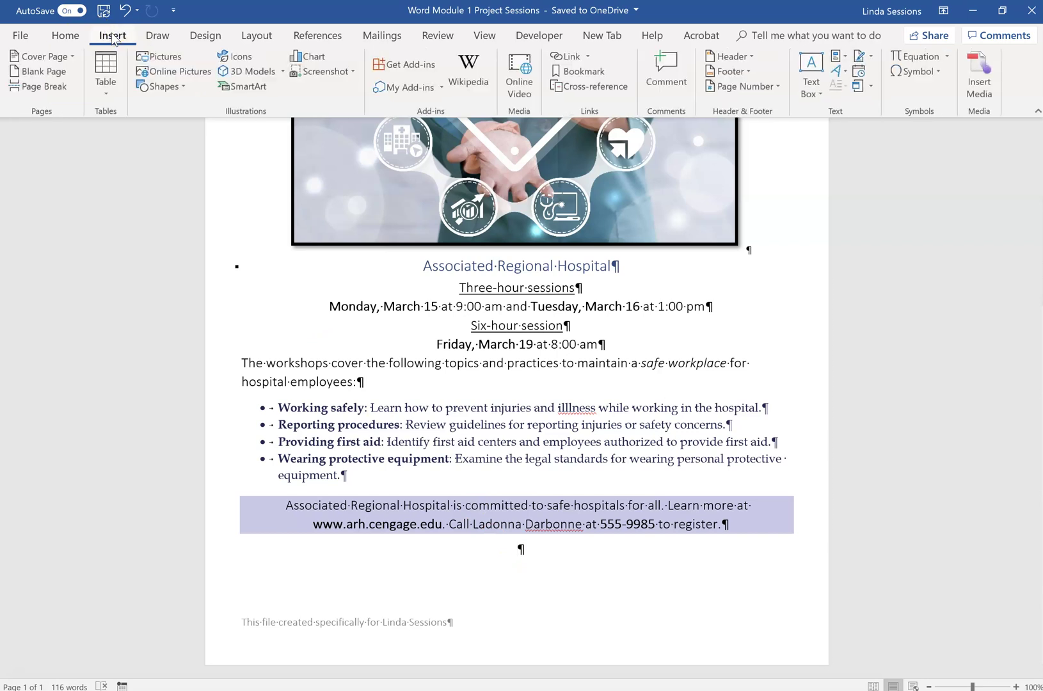
click(164, 57)
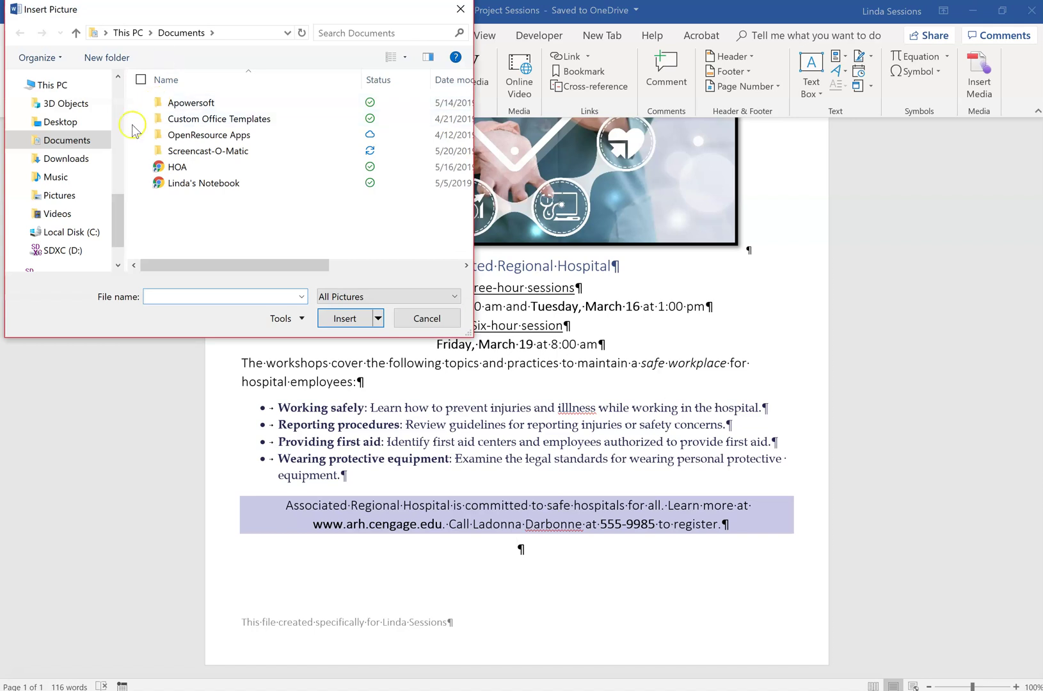
click(66, 159)
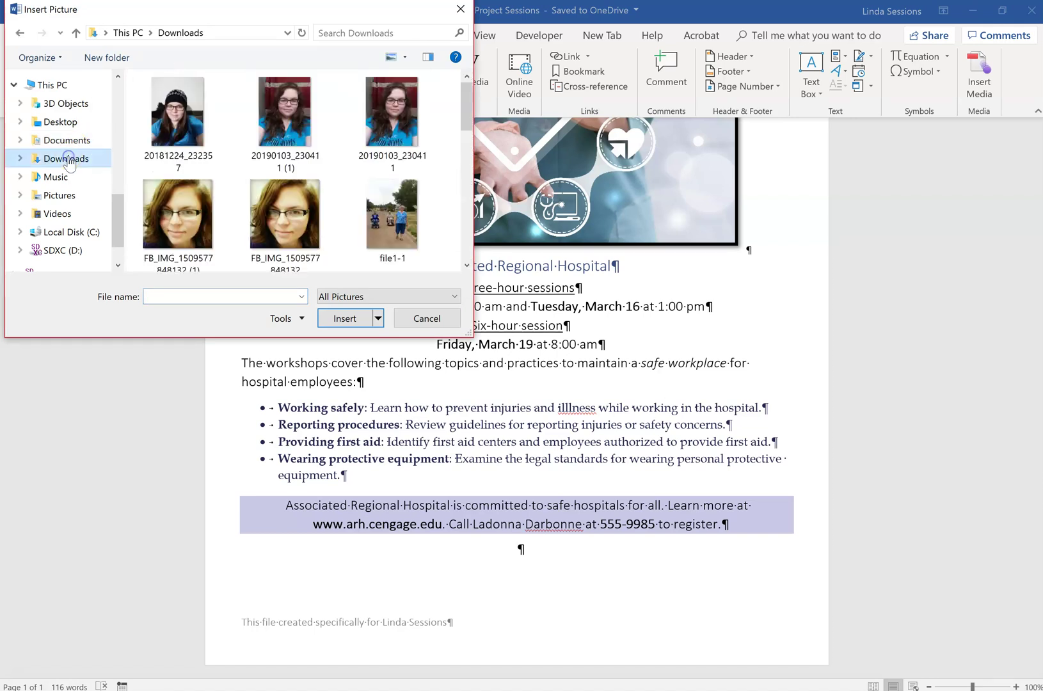
mouse_move(117, 193)
mouse_down()
mouse_move(119, 203)
mouse_move(118, 169)
mouse_move(119, 197)
mouse_up()
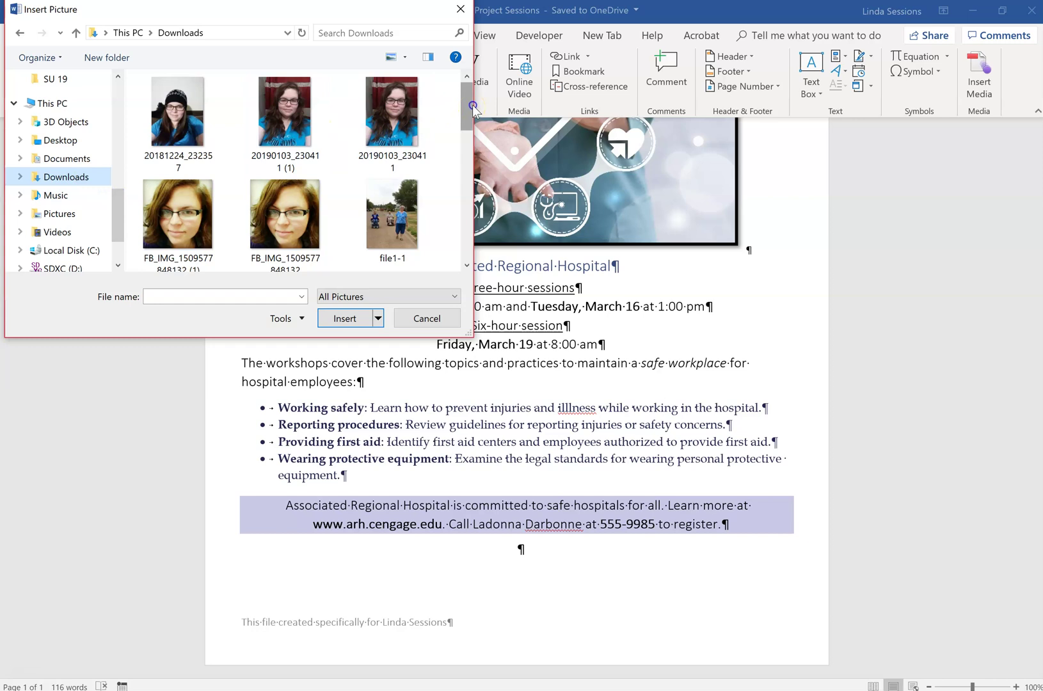
click(118, 218)
drag(118, 219, 113, 85)
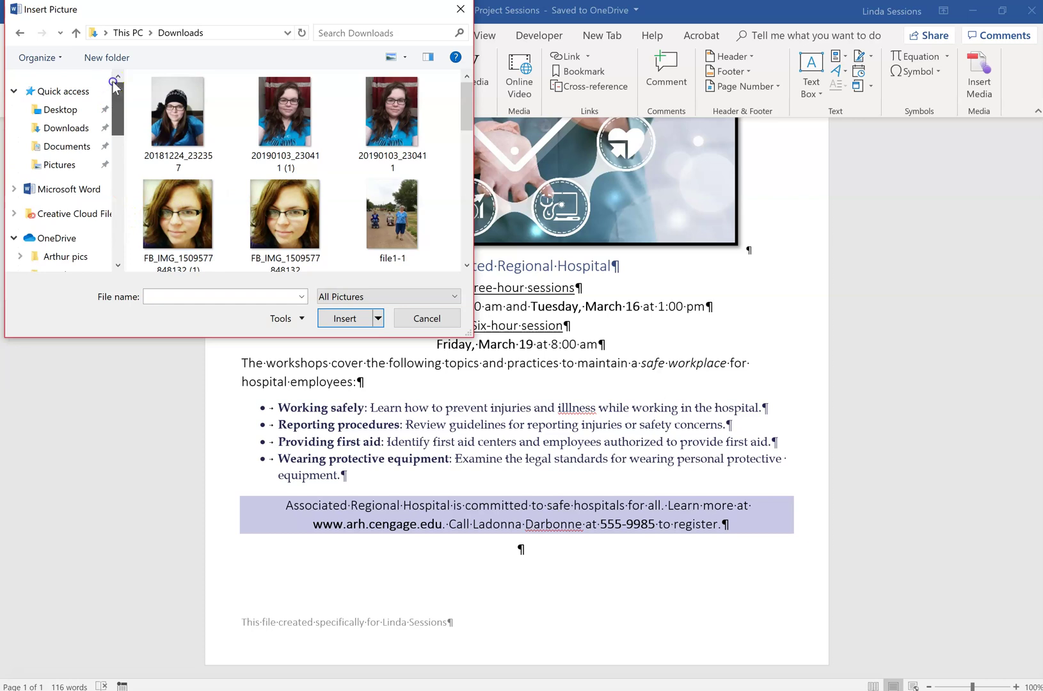
click(68, 148)
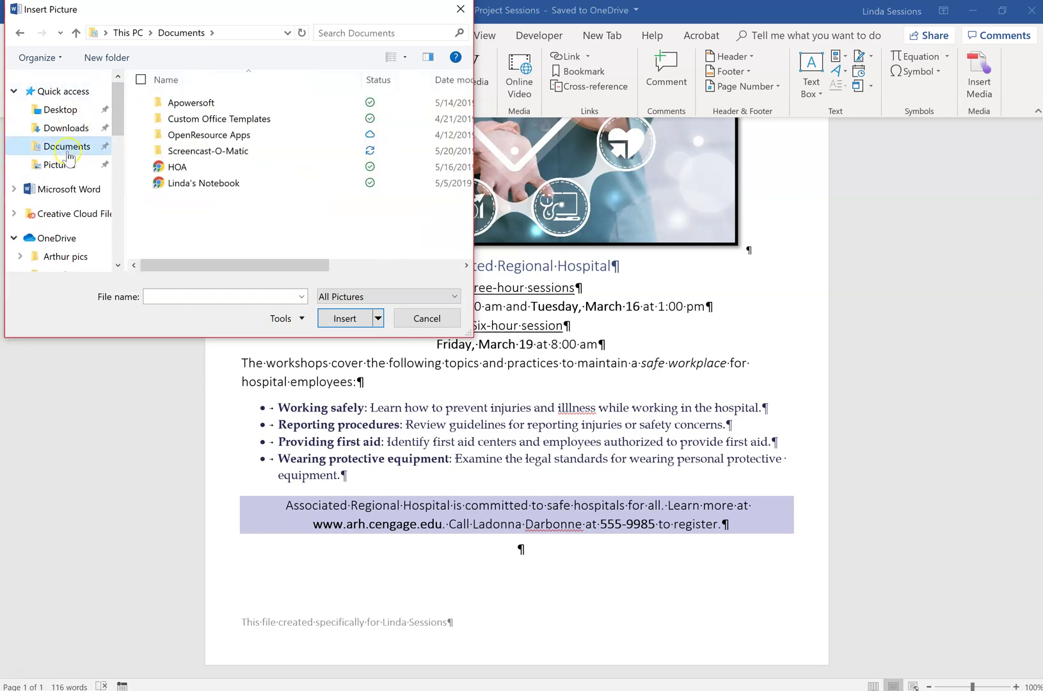
click(66, 130)
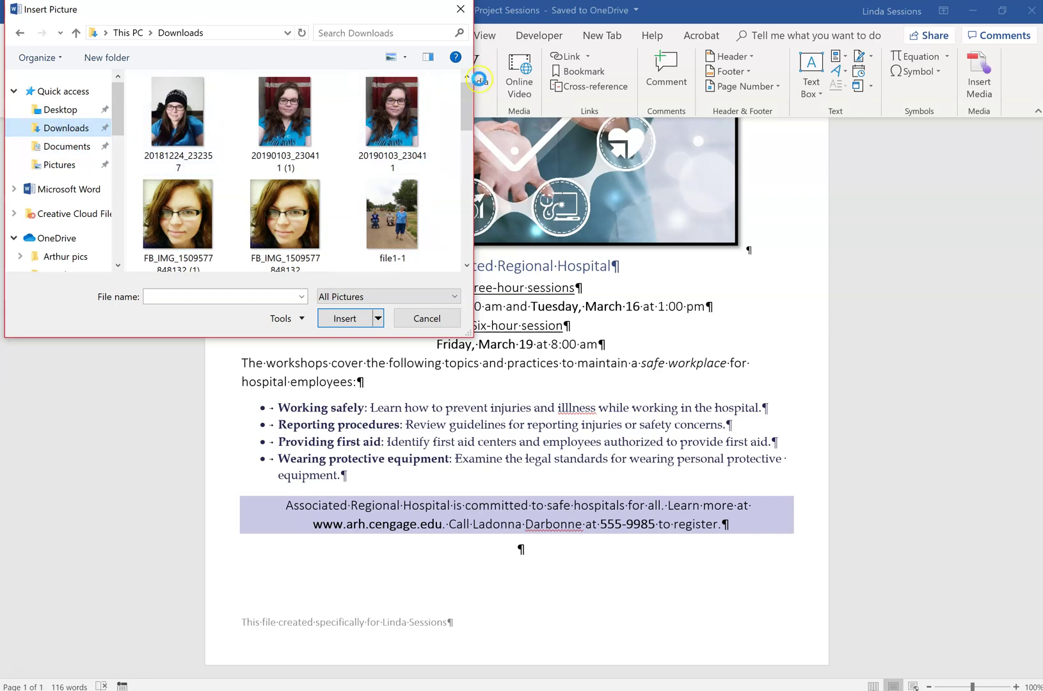
drag(461, 96, 465, 222)
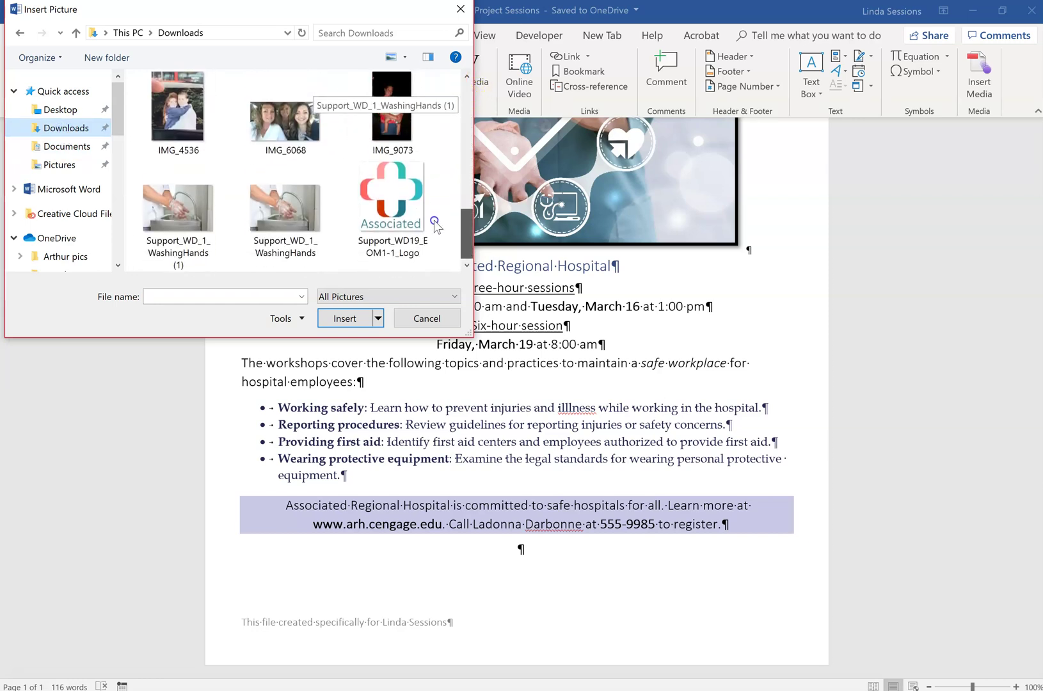
click(389, 191)
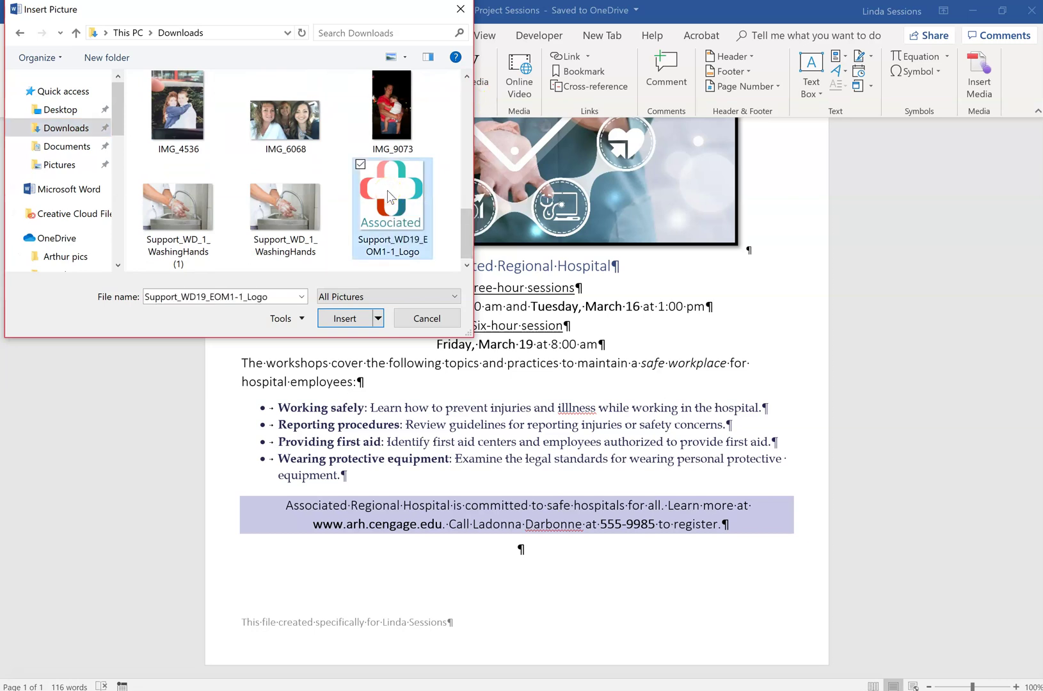
click(341, 319)
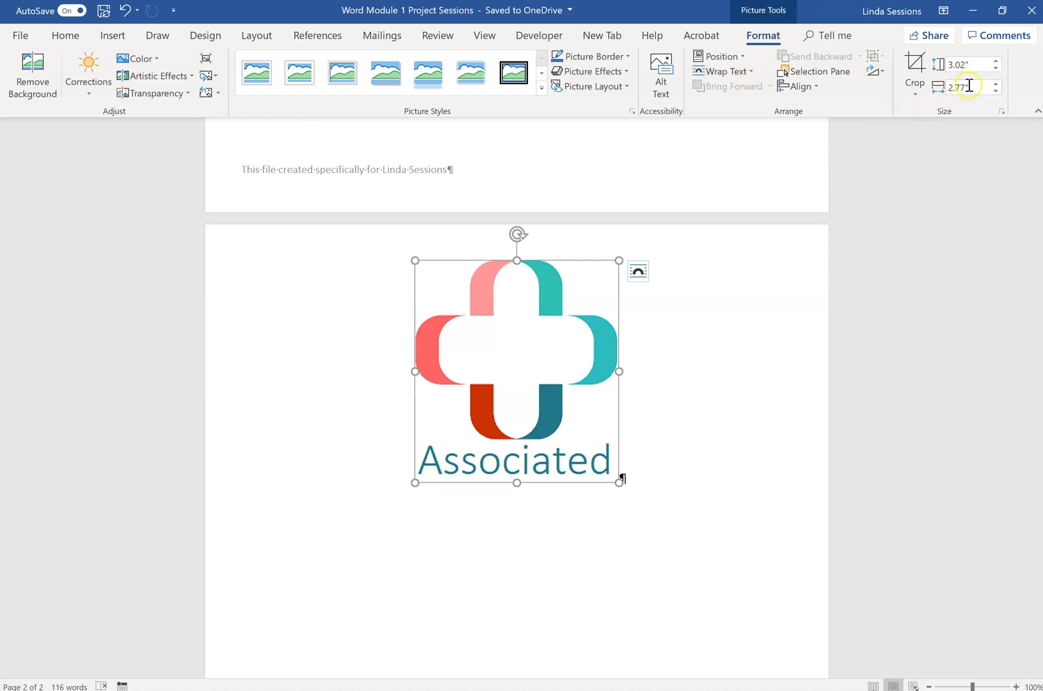
- Set the logo picture's height to 0.8" and deselect it
click(977, 64)
text(.8)
key(Return)
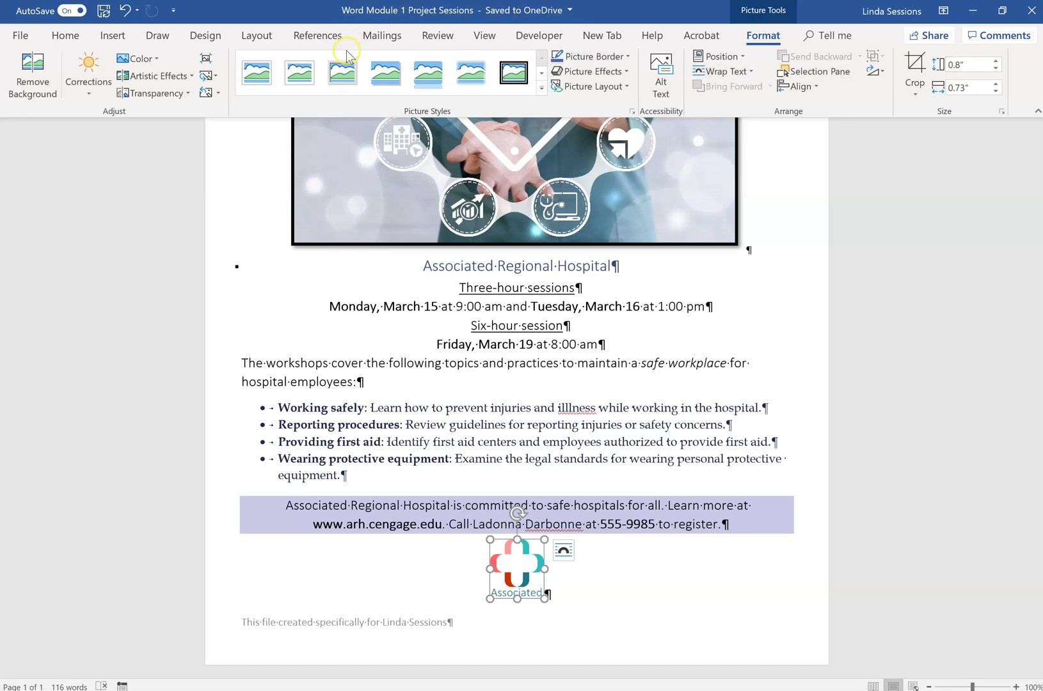
click(239, 363)
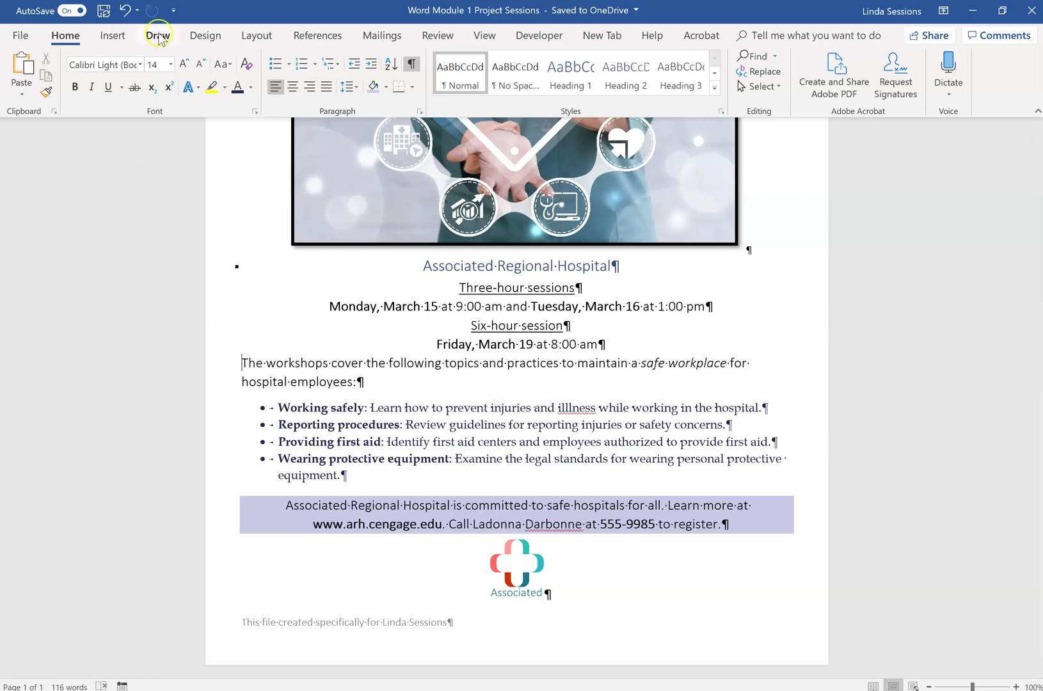
- Add a Box page border with the finely dashed style in Dark Purple, Text 2, 1 pt wide, and display the flyer as one full page
click(204, 35)
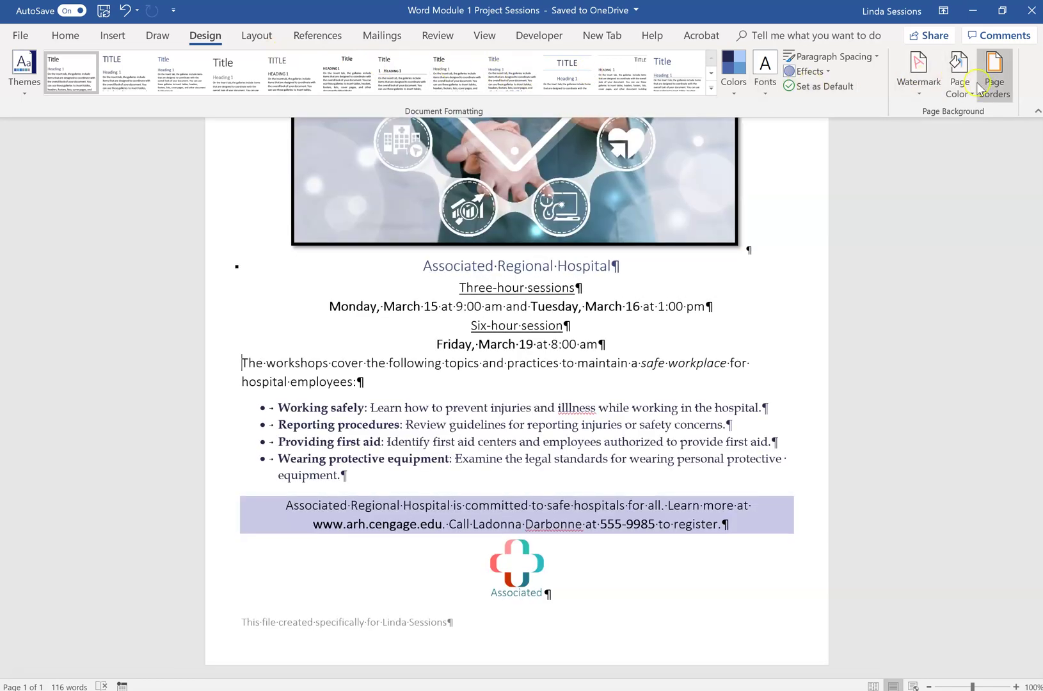
click(995, 89)
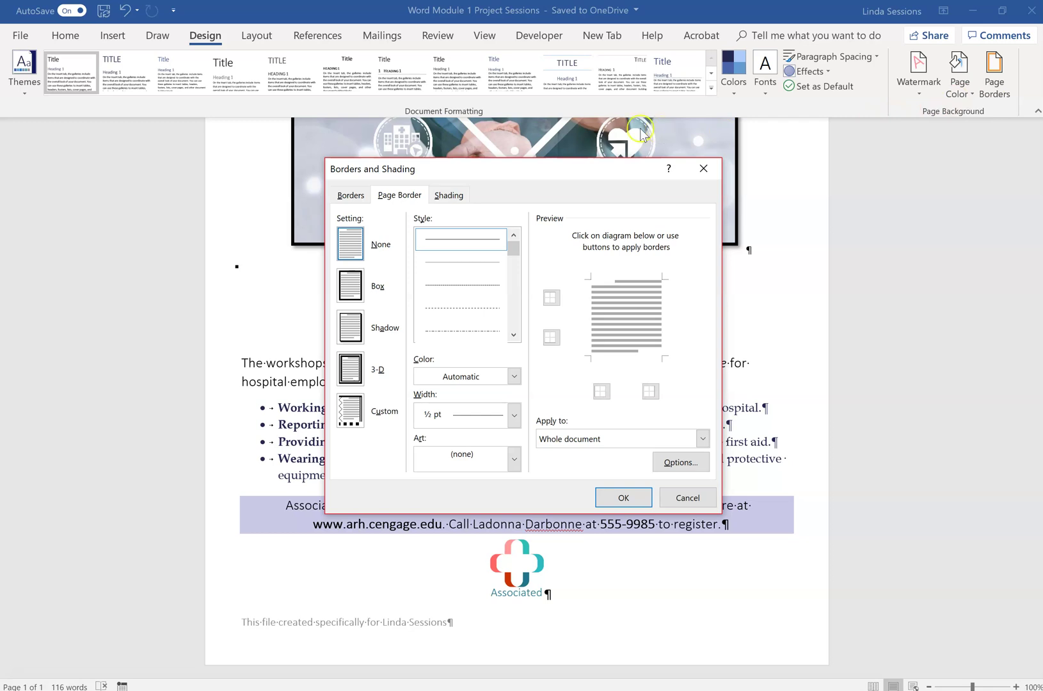
click(389, 291)
click(448, 287)
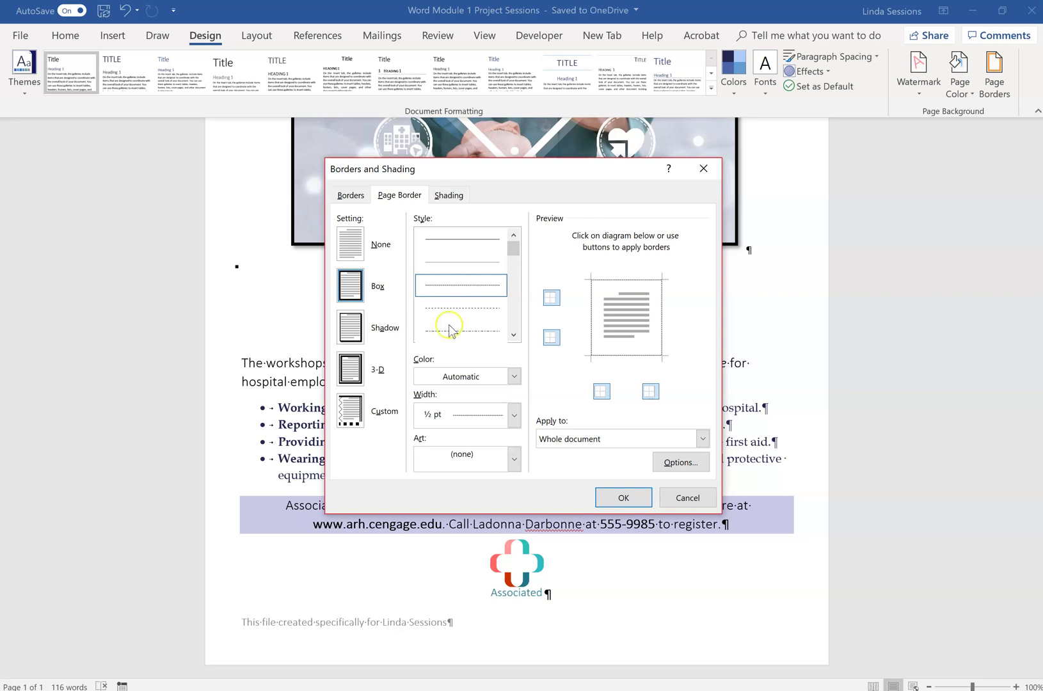
click(513, 377)
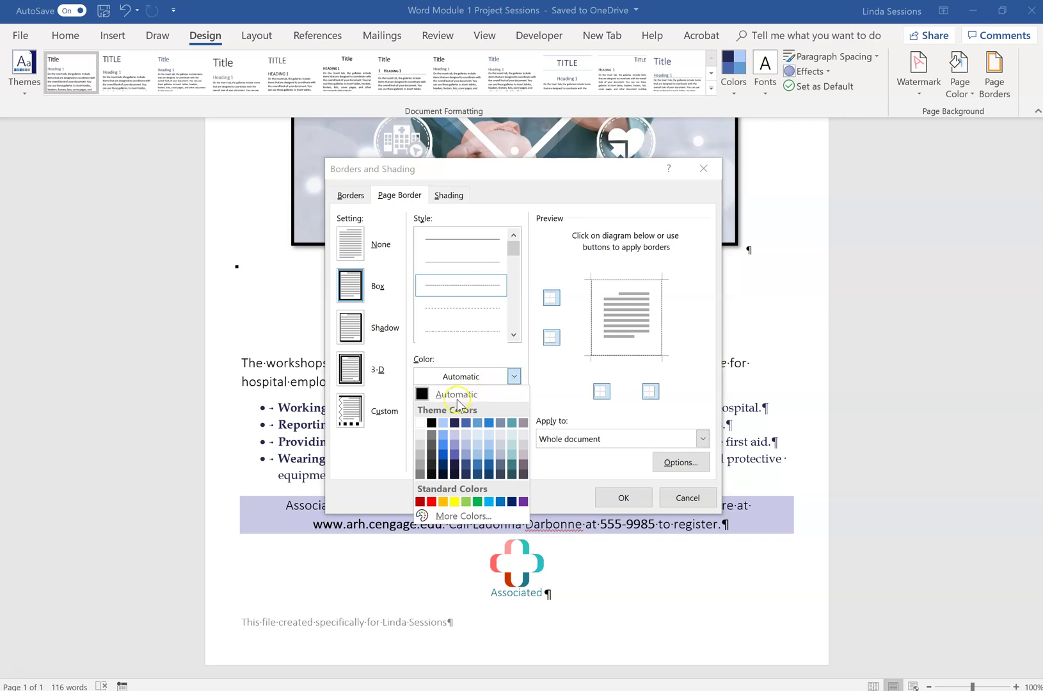
click(454, 423)
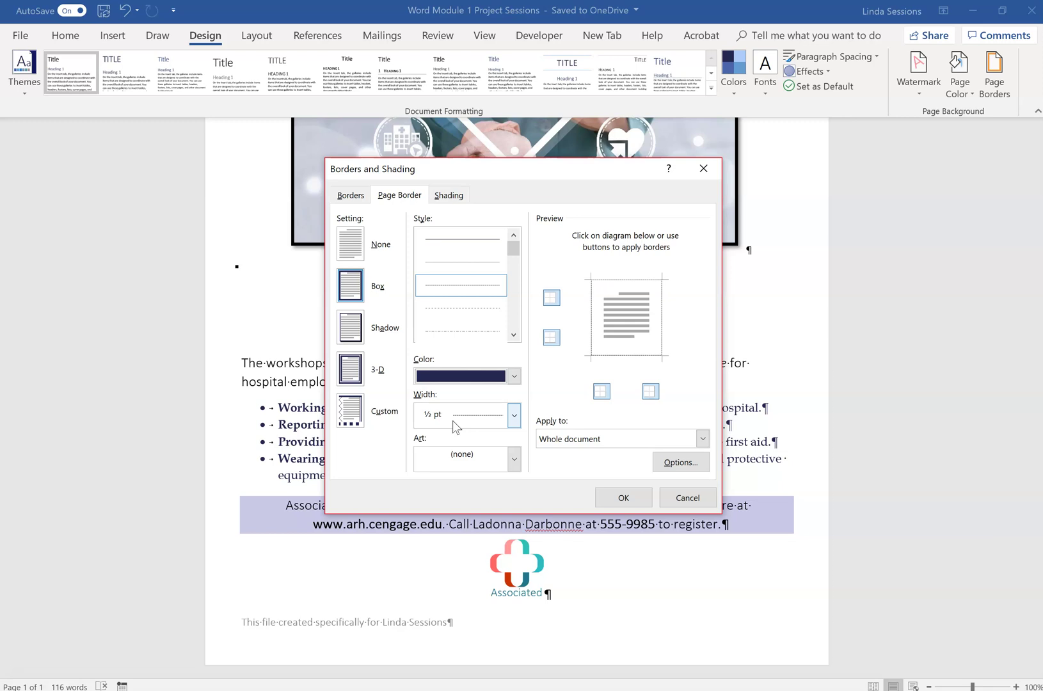
click(516, 417)
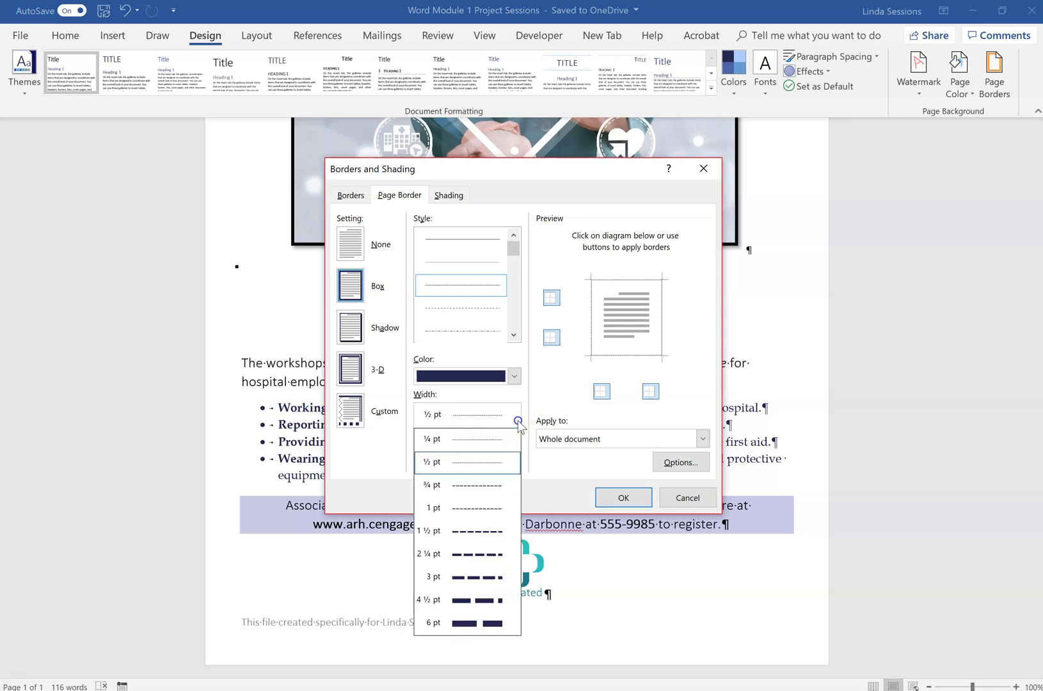
click(459, 509)
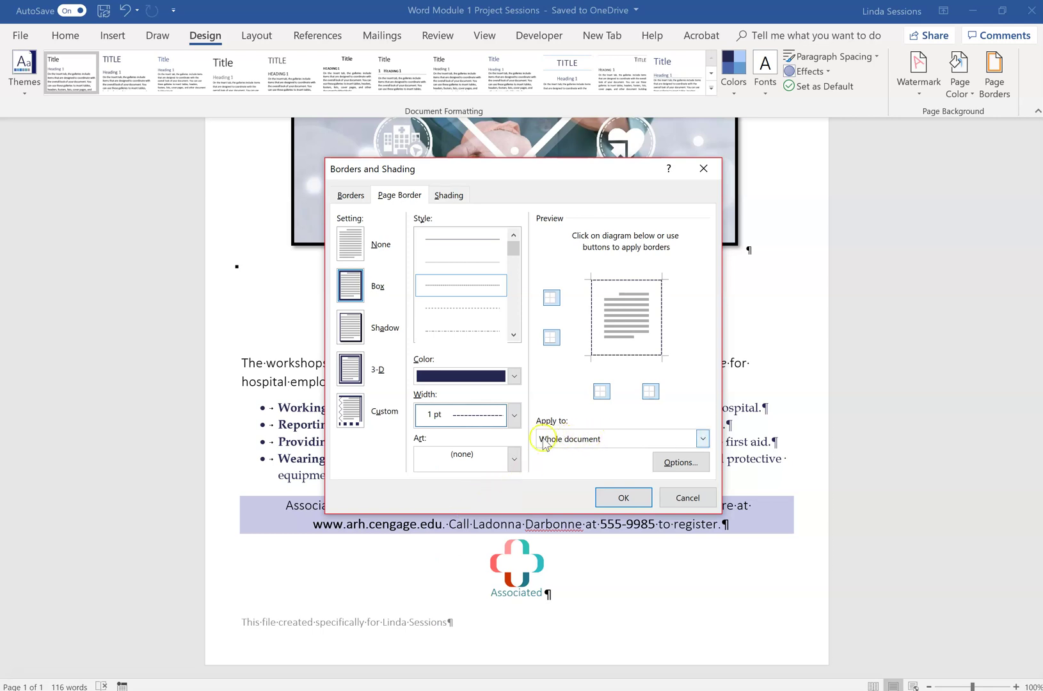
click(617, 498)
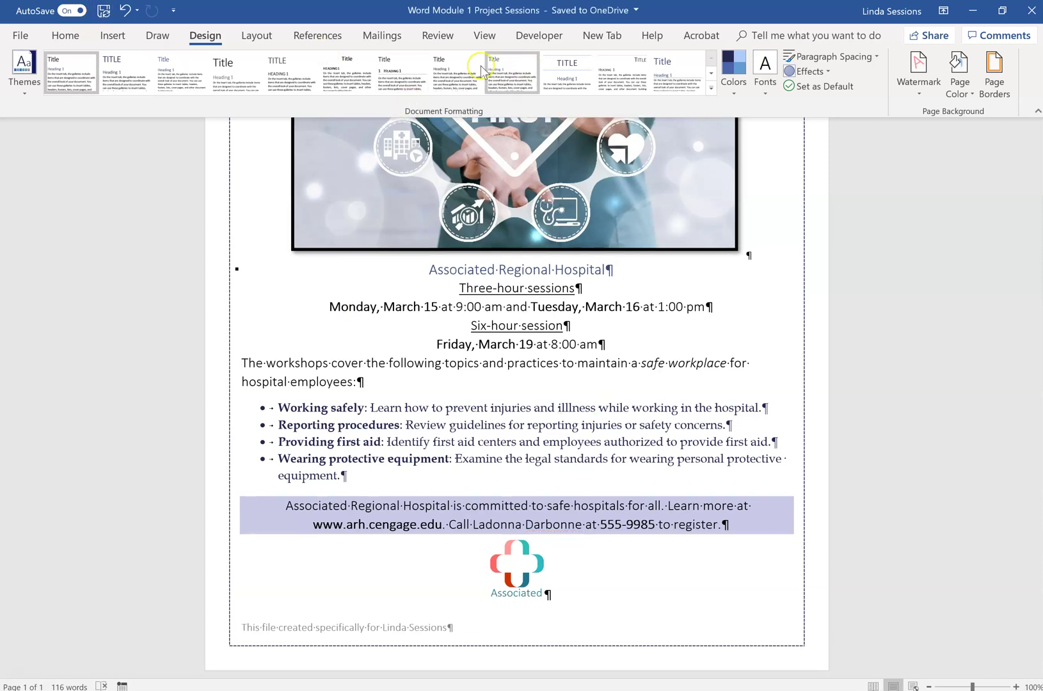
click(483, 36)
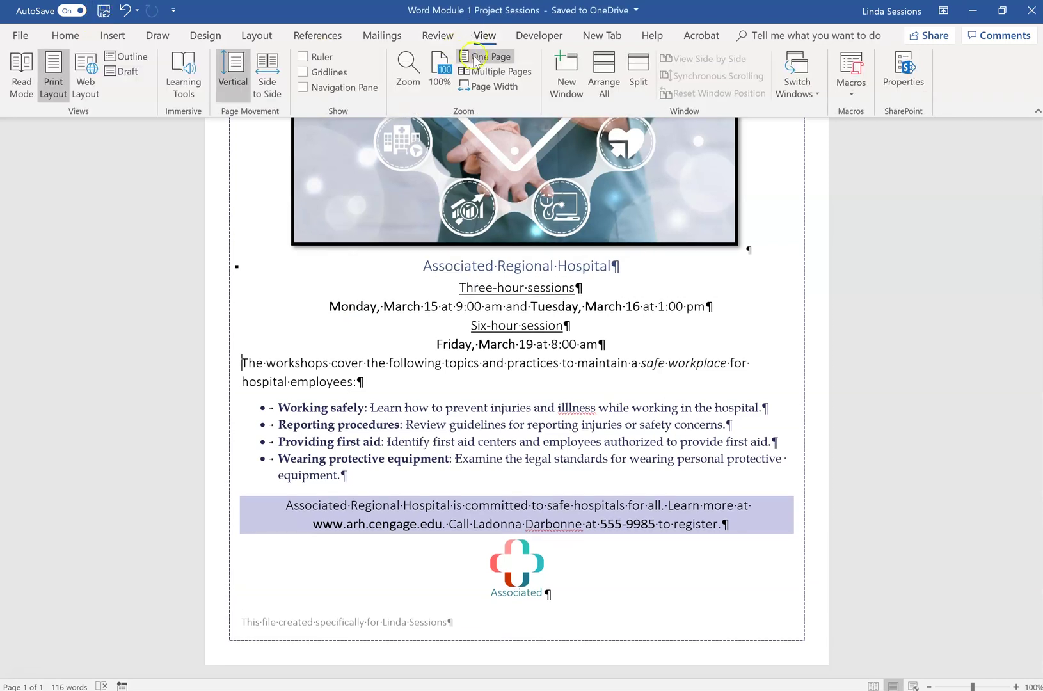
click(472, 55)
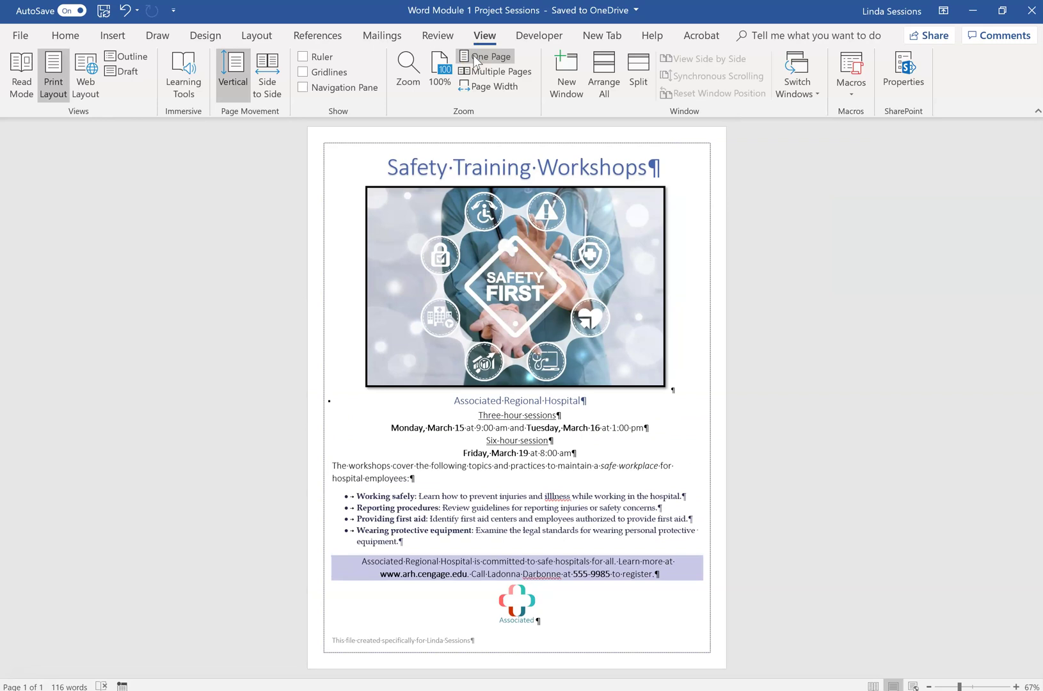